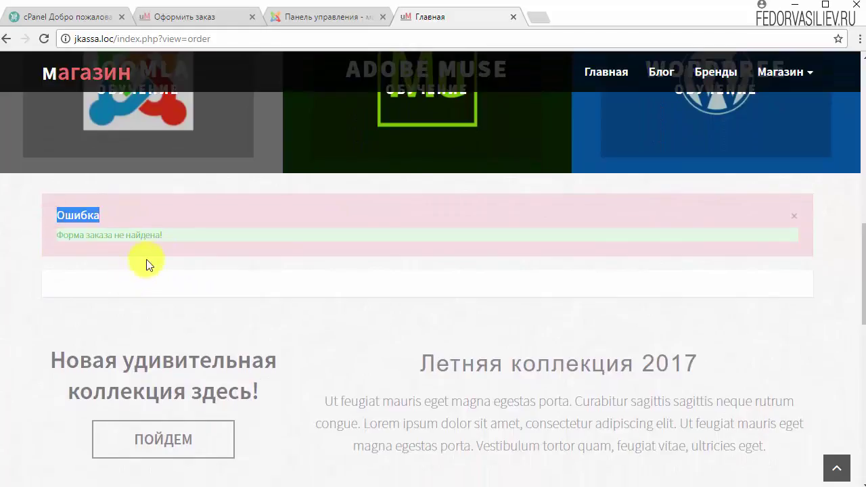
# - Note the 'order form not found' error and go to the demo store's checkout page
pyautogui.moveTo(170, 234); pyautogui.dragTo(69, 236)
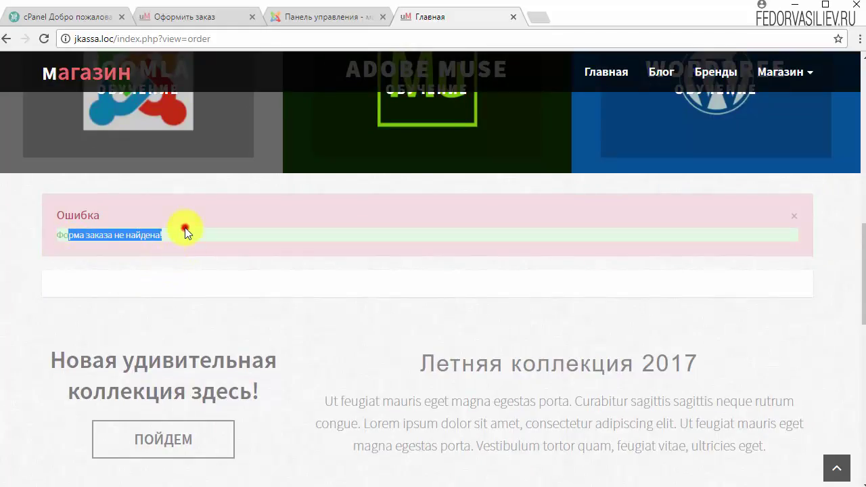
pyautogui.click(185, 230)
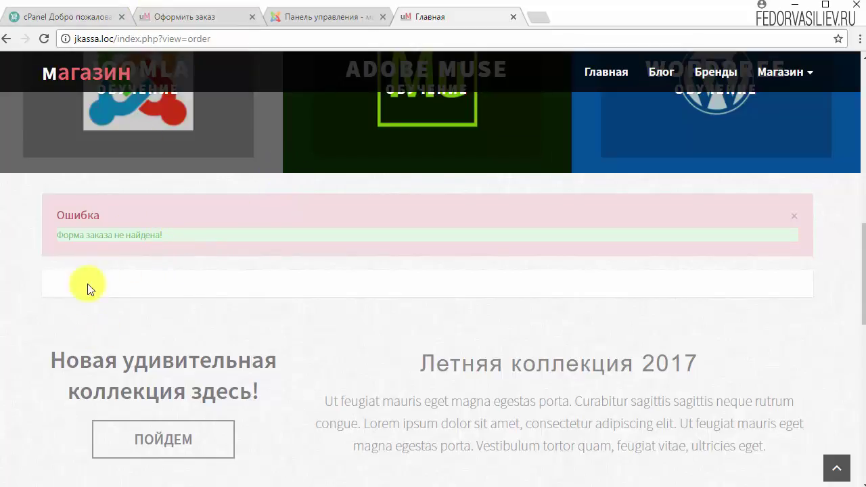
pyautogui.click(174, 16)
# - Scroll through the demo store's four-step checkout form, then return to the Joomla admin dashboard
pyautogui.scroll(-2, 112, 258)
pyautogui.scroll(-2, 112, 258)
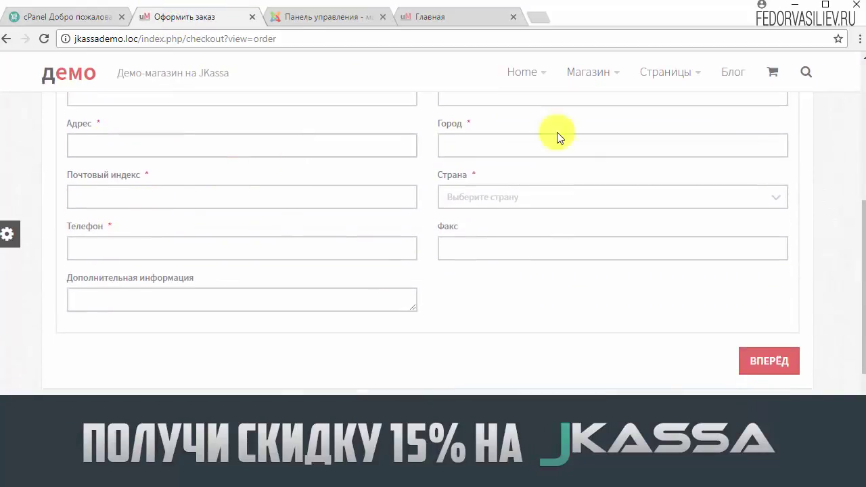
pyautogui.scroll(2, 296, 267)
pyautogui.scroll(1, 134, 348)
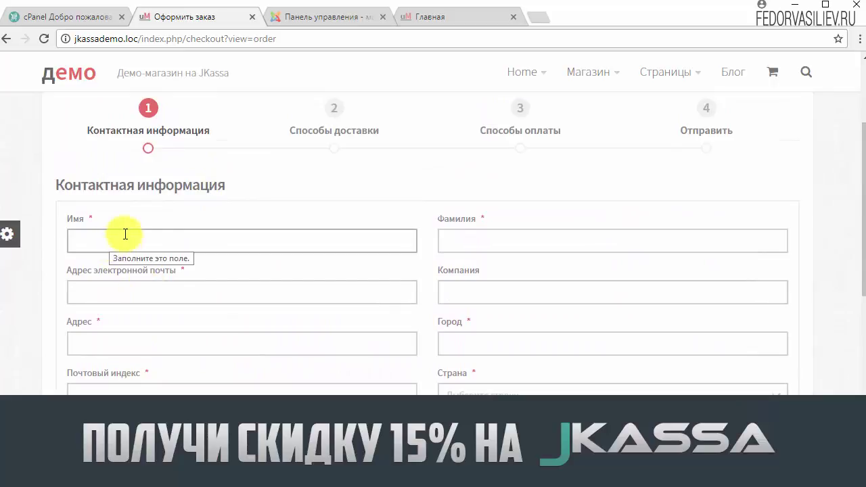
pyautogui.scroll(-1, 328, 264)
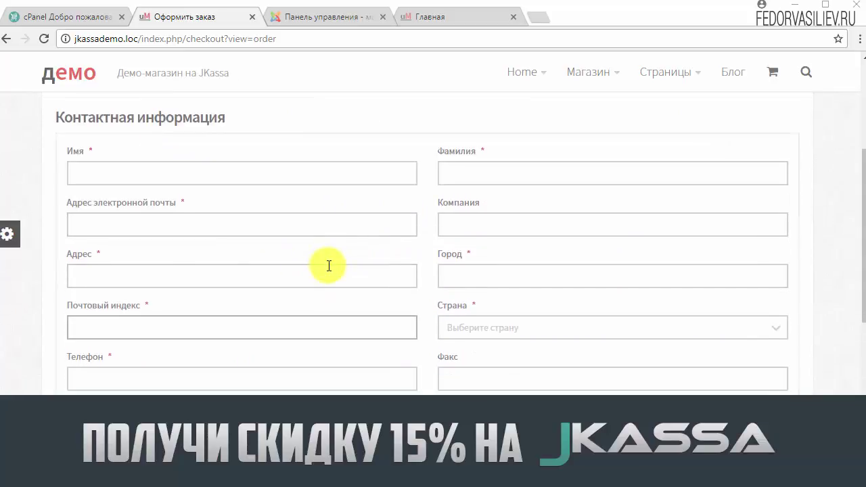
pyautogui.scroll(-2, 382, 279)
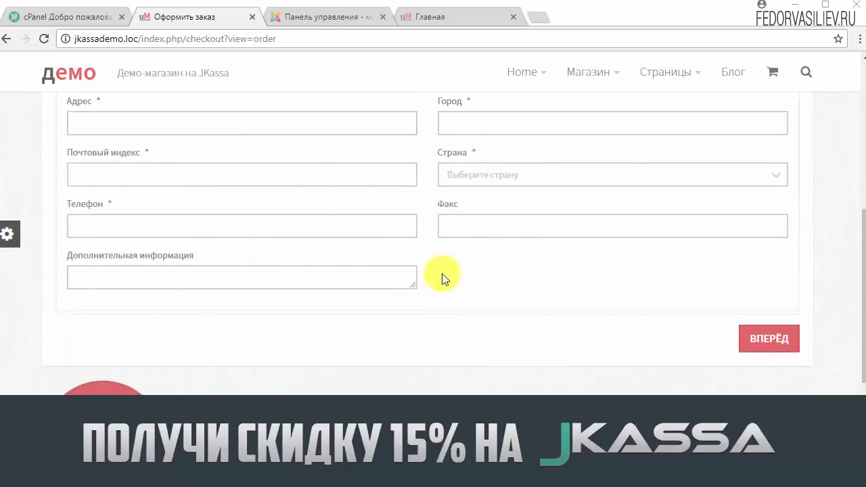
pyautogui.scroll(4, 440, 277)
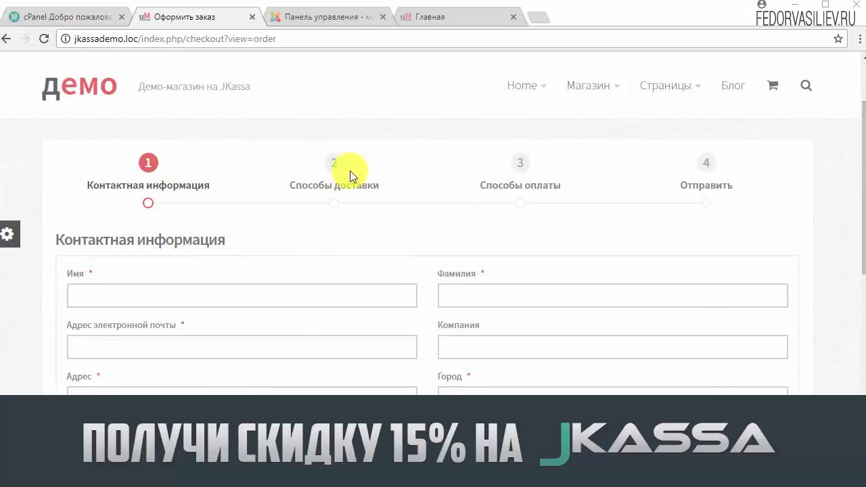
pyautogui.scroll(-1, 760, 189)
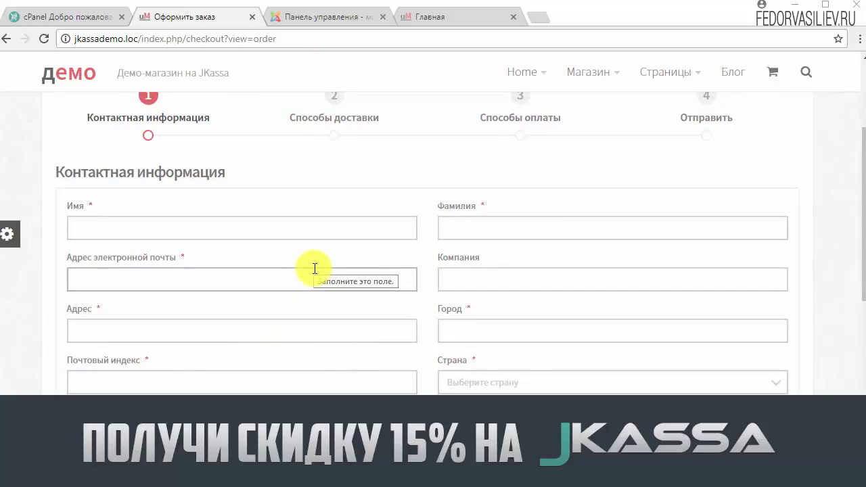
pyautogui.click(328, 17)
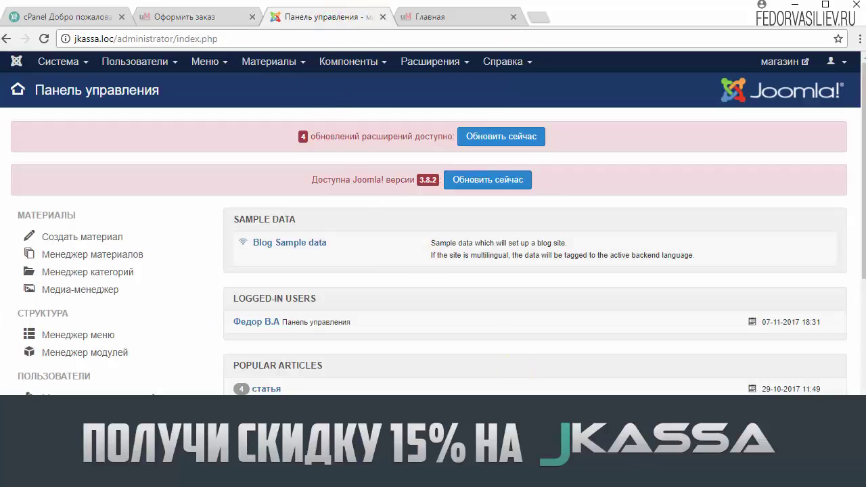
# - Go to Компоненты > JKassa, then Заказы > Формы заказа, which lists no forms yet
pyautogui.moveTo(294, 183); pyautogui.dragTo(394, 179)
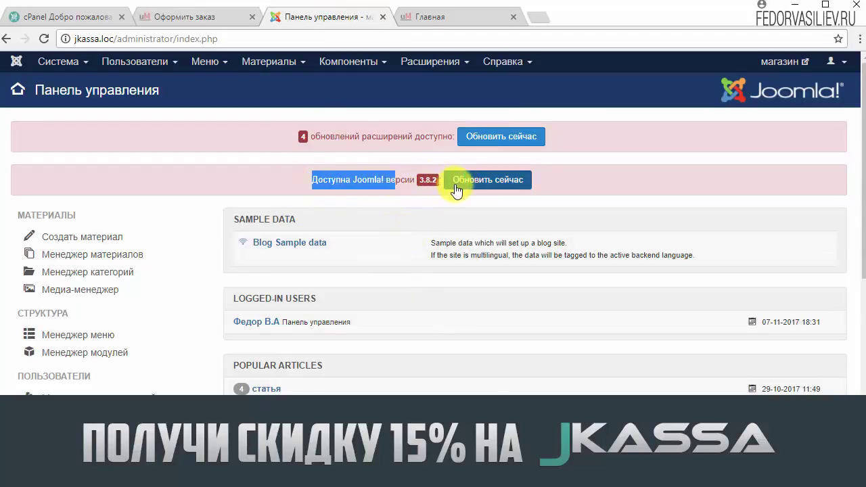
pyautogui.scroll(-7, 649, 246)
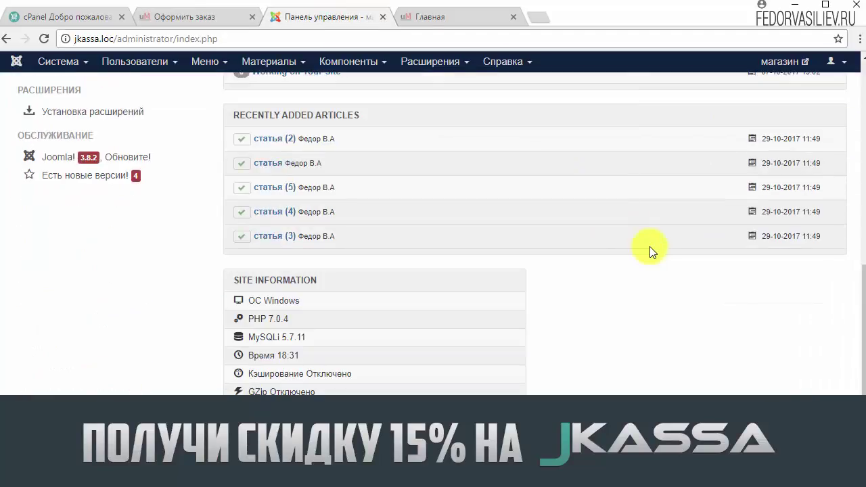
pyautogui.scroll(6, 648, 245)
pyautogui.scroll(2, 637, 244)
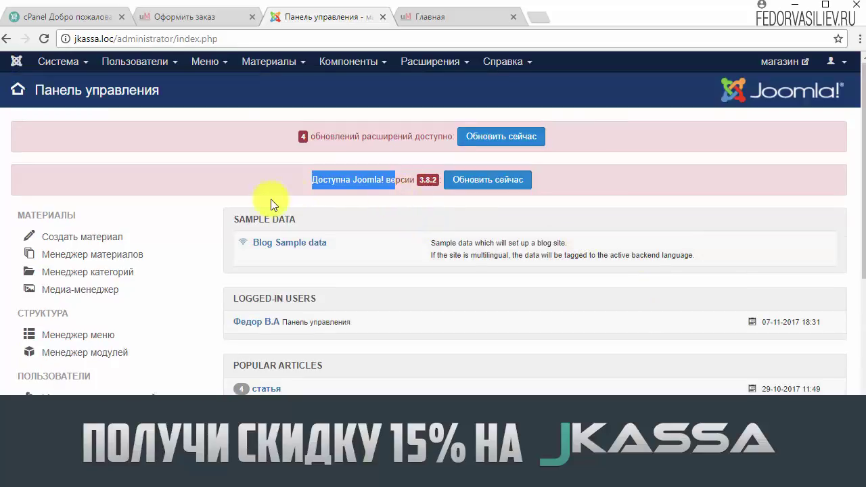
pyautogui.click(344, 63)
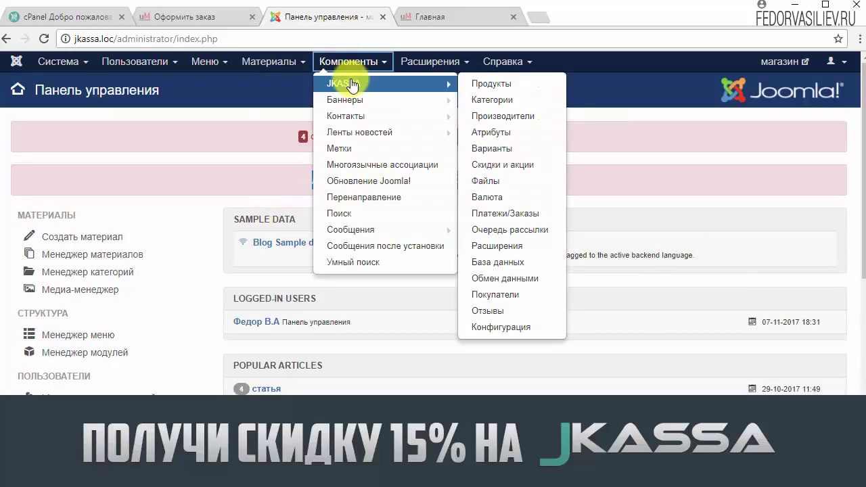
pyautogui.click(348, 81)
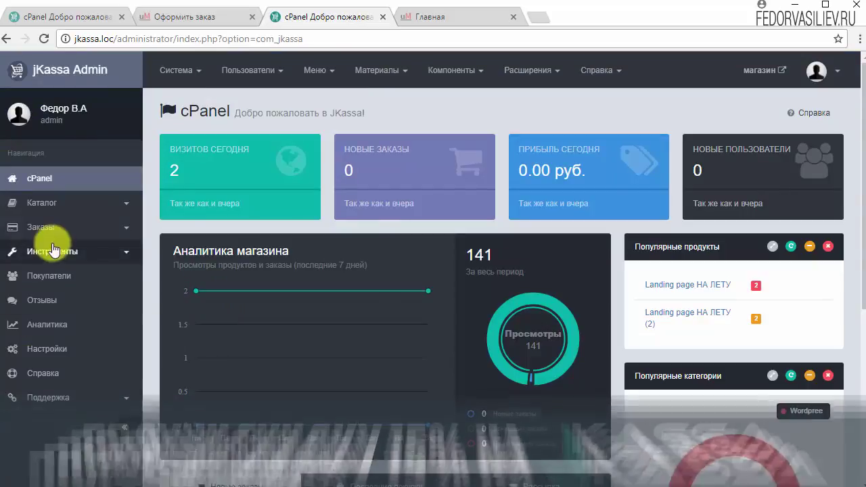
pyautogui.click(46, 229)
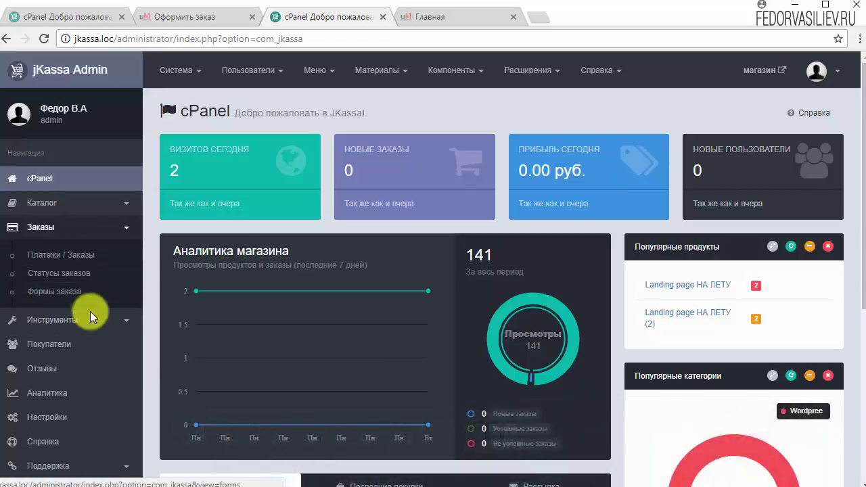
pyautogui.click(47, 298)
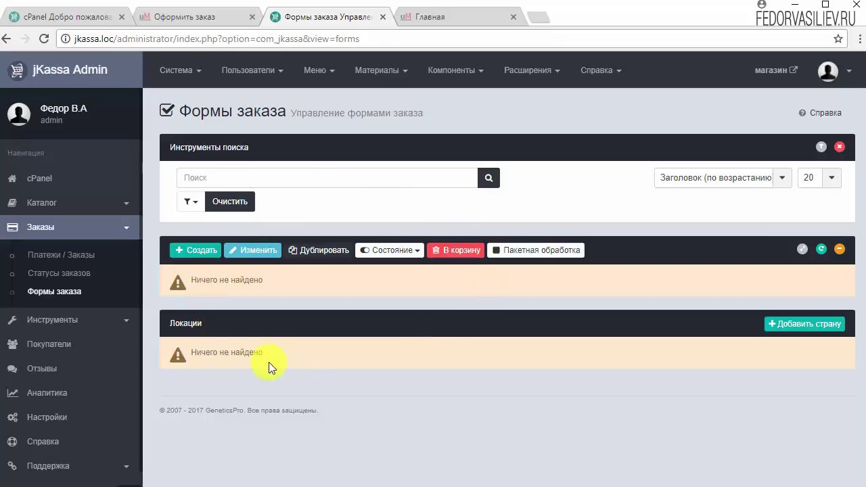
# - Create a new order form and paste 'Оформить заказ' as its name
pyautogui.click(194, 250)
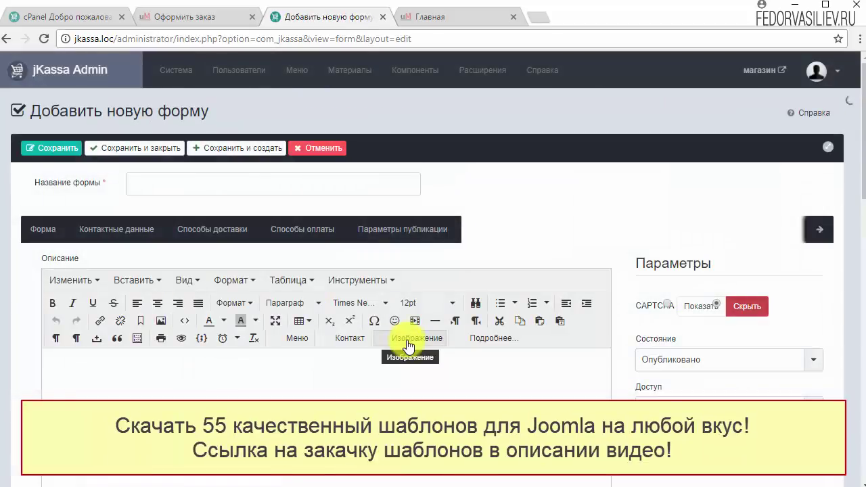
pyautogui.rightClick(135, 182)
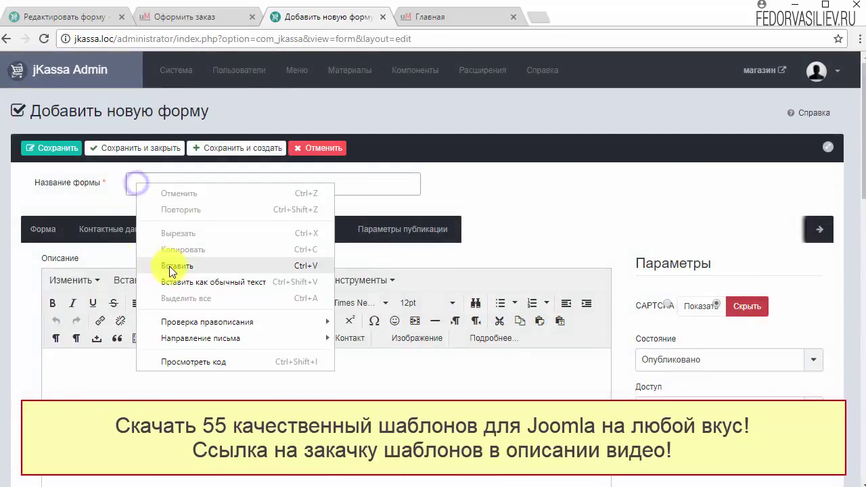
pyautogui.click(169, 266)
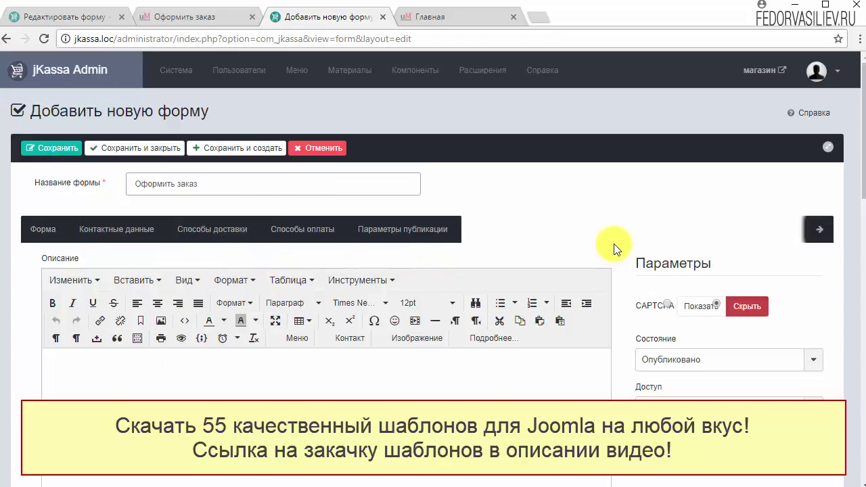
pyautogui.scroll(-3, 602, 257)
pyautogui.scroll(3, 402, 357)
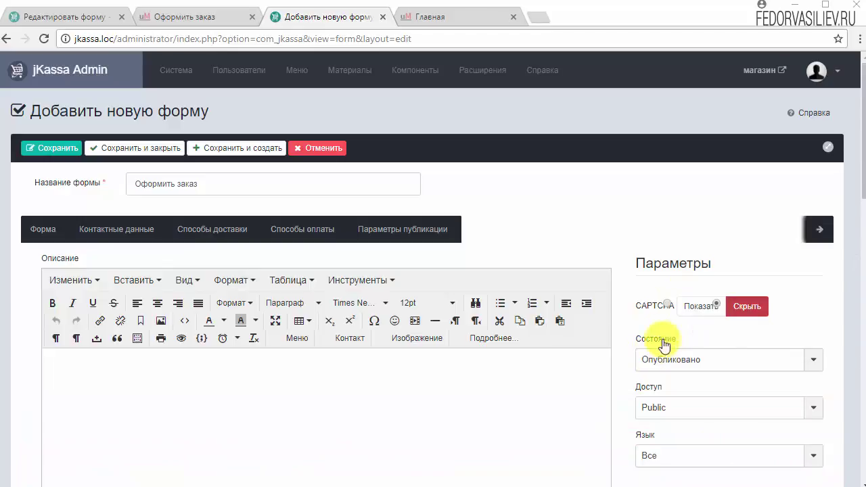
# - Toggle CAPTCHA to Показать and back, leaving it set to Скрыть
pyautogui.click(701, 305)
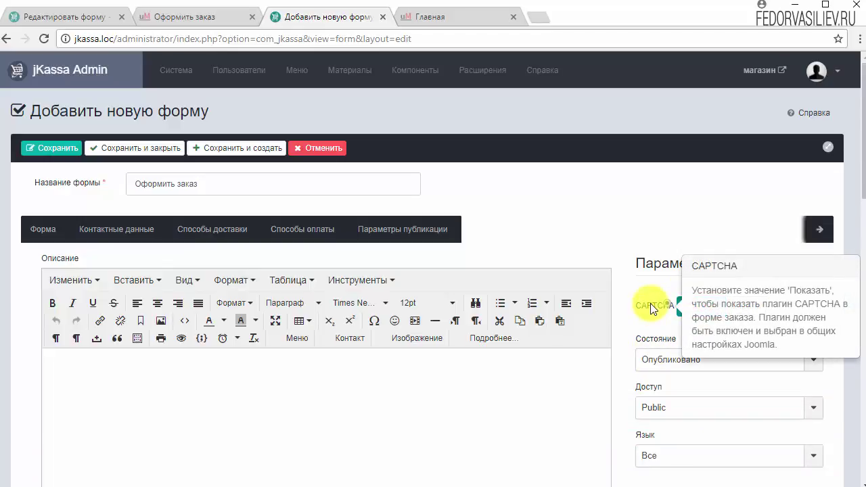
pyautogui.click(751, 307)
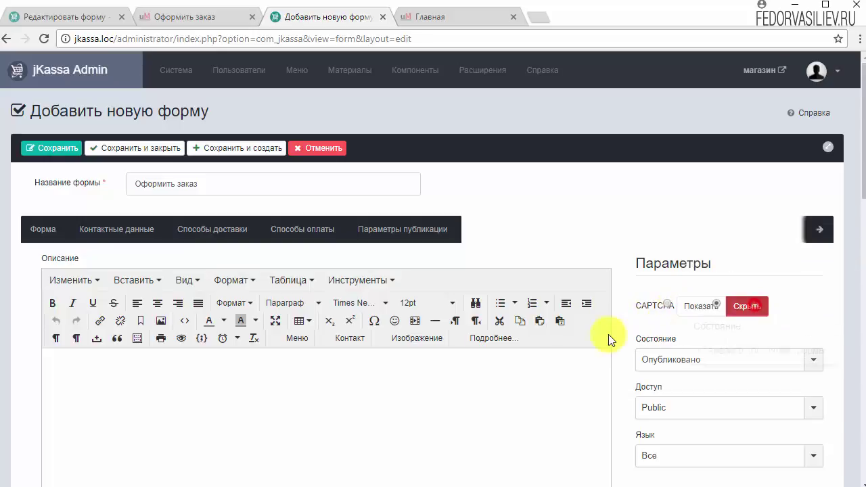
pyautogui.scroll(-2, 802, 323)
pyautogui.scroll(2, 802, 324)
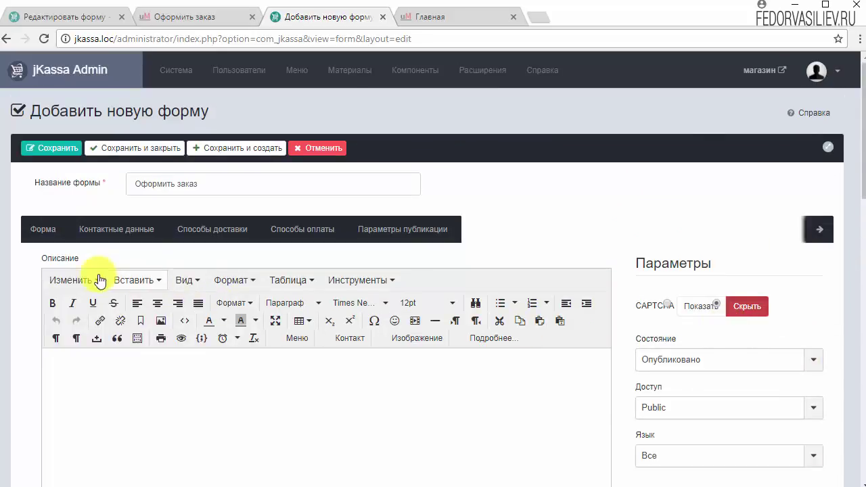
pyautogui.click(98, 239)
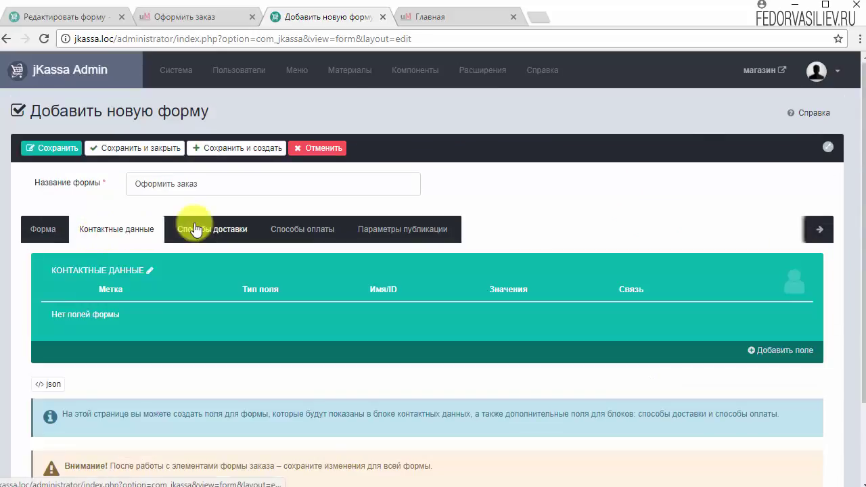
# - Review the contact fields in the demo site's Оформить заказ form editor
pyautogui.hotkey('ctrl', '1')
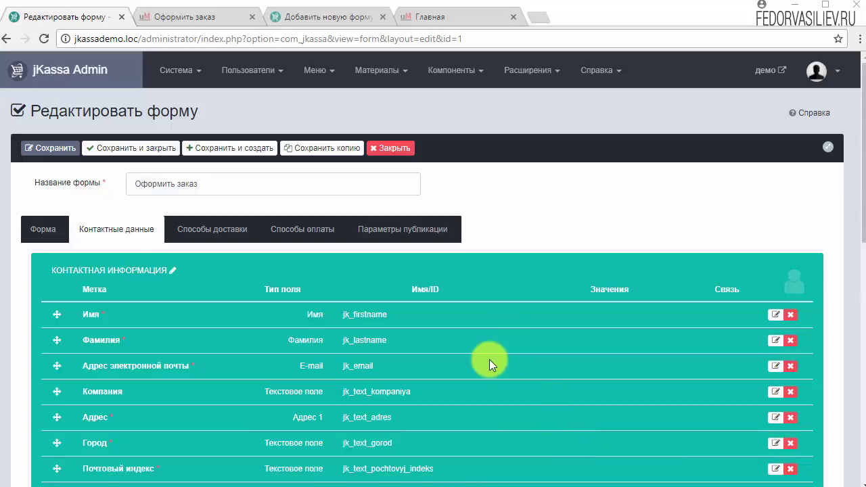
pyautogui.scroll(-1, 478, 356)
pyautogui.scroll(-2, 199, 291)
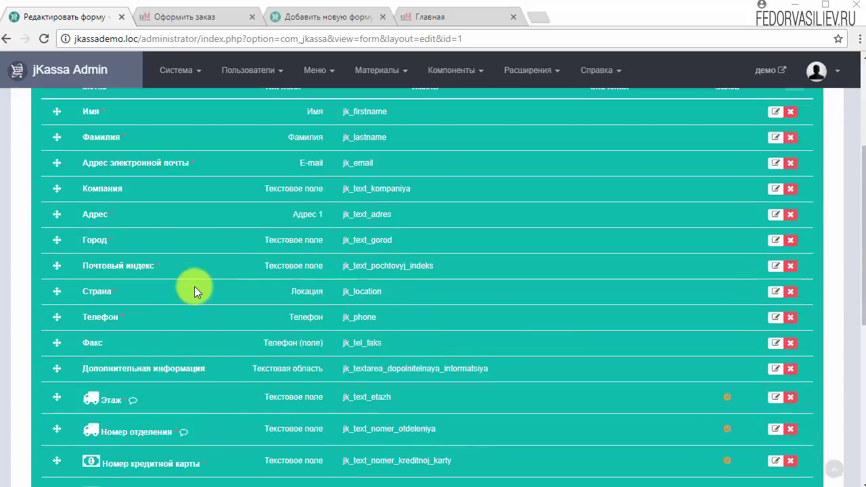
pyautogui.scroll(-2, 89, 248)
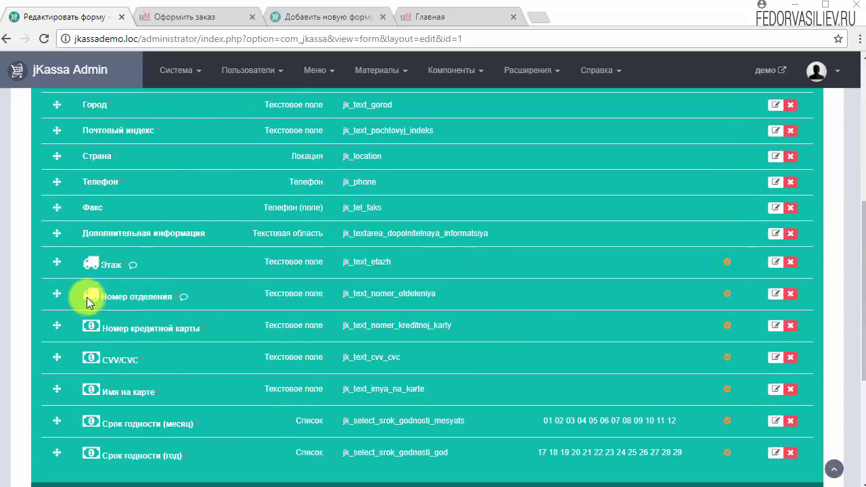
pyautogui.scroll(-1, 101, 311)
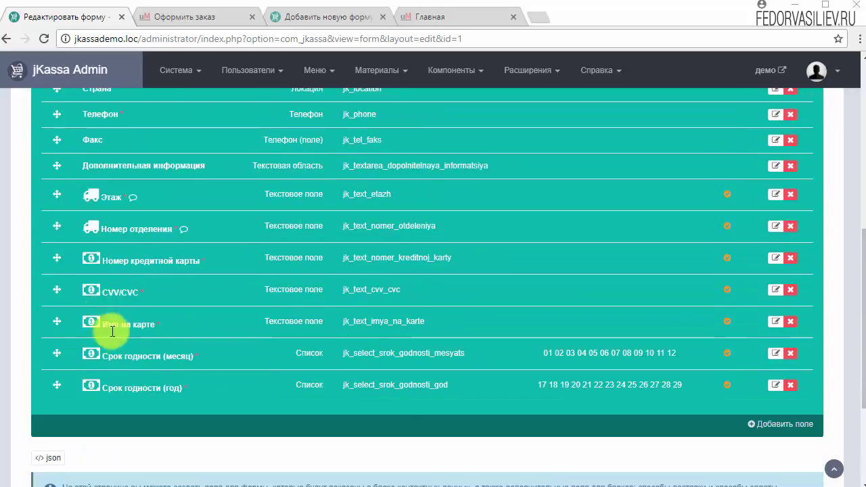
pyautogui.scroll(6, 327, 291)
pyautogui.scroll(-6, 181, 281)
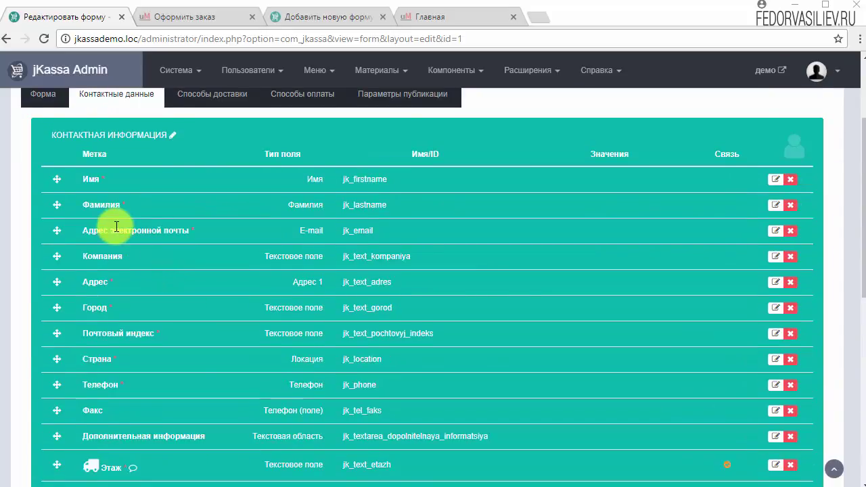
pyautogui.scroll(5, 351, 293)
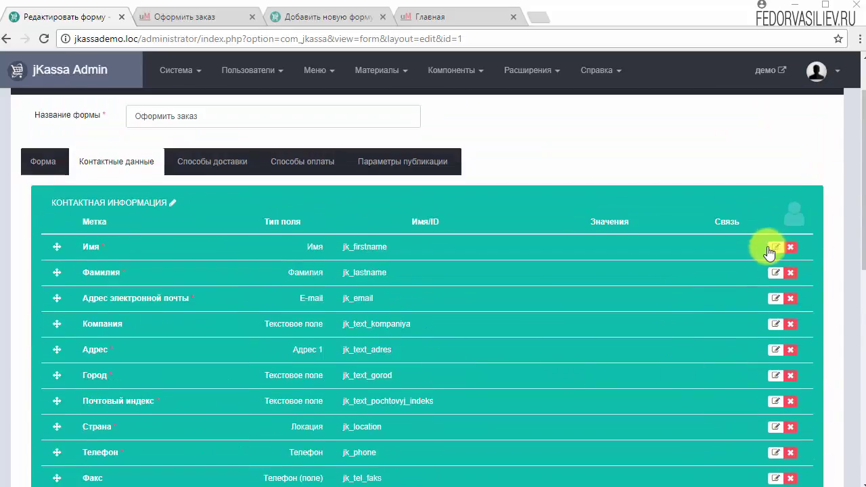
# - Inspect the demo form's Имя field, cancel the editor, and return to the new form's tab
pyautogui.click(773, 248)
pyautogui.scroll(-2, 514, 274)
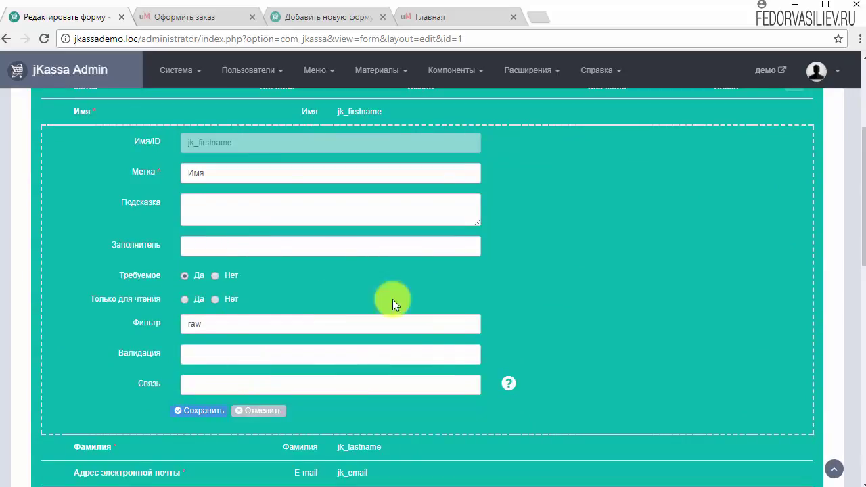
pyautogui.click(260, 413)
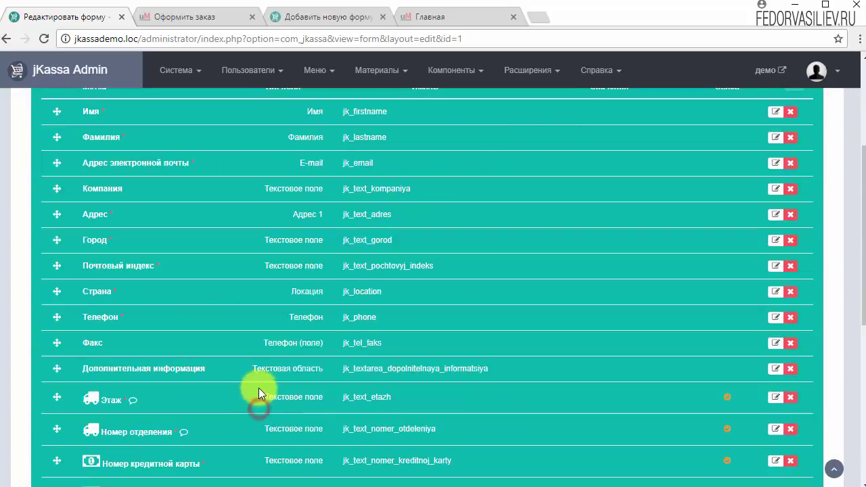
pyautogui.scroll(4, 283, 379)
pyautogui.click(325, 16)
pyautogui.scroll(-2, 581, 252)
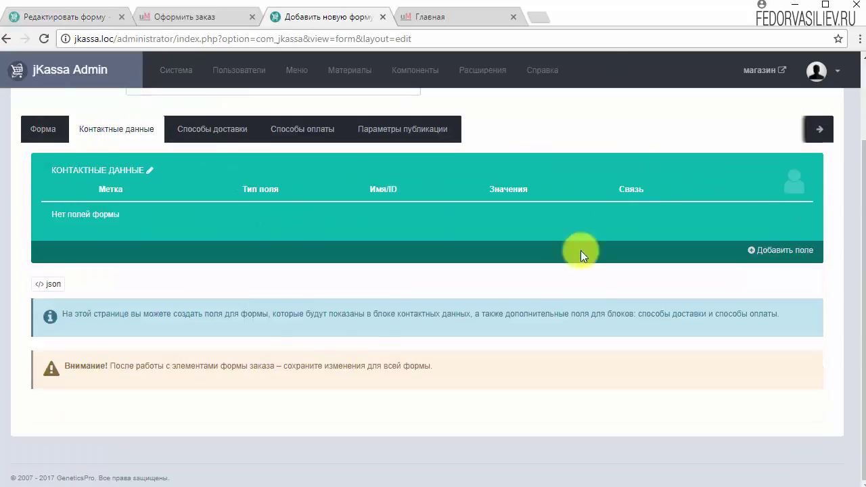
# - Add a new contact-data field of type Имя (firstname)
pyautogui.scroll(2, 191, 282)
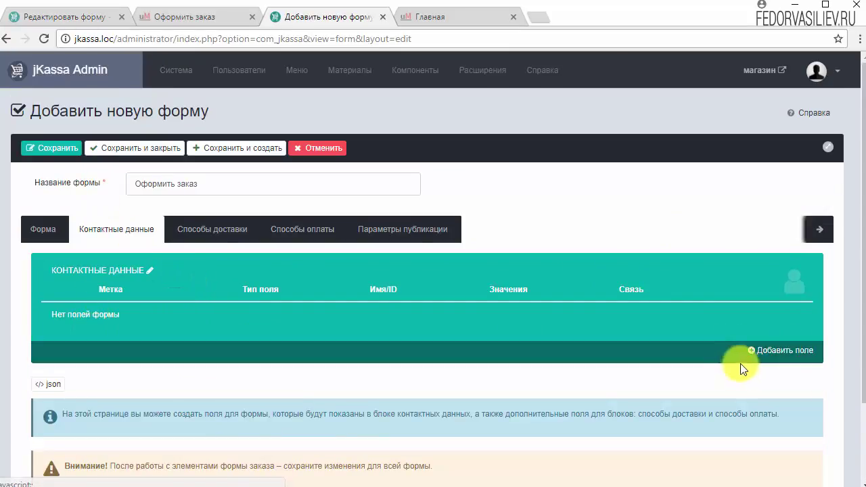
pyautogui.click(769, 352)
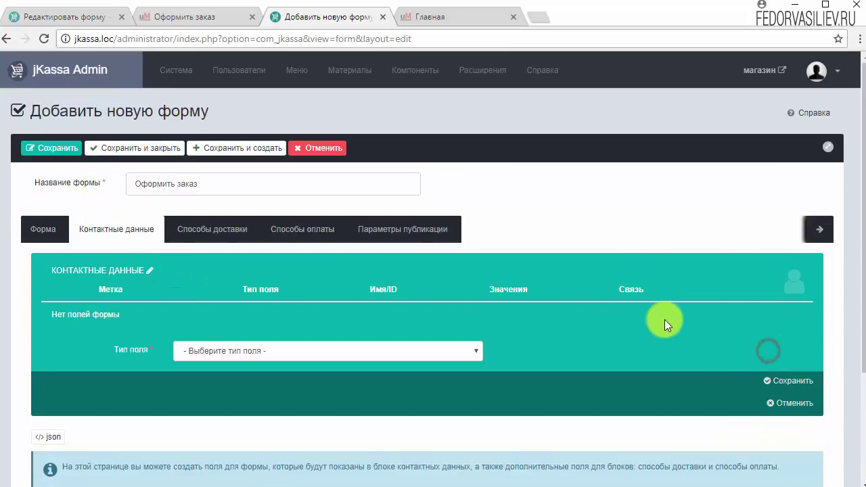
pyautogui.scroll(-3, 585, 324)
pyautogui.click(227, 215)
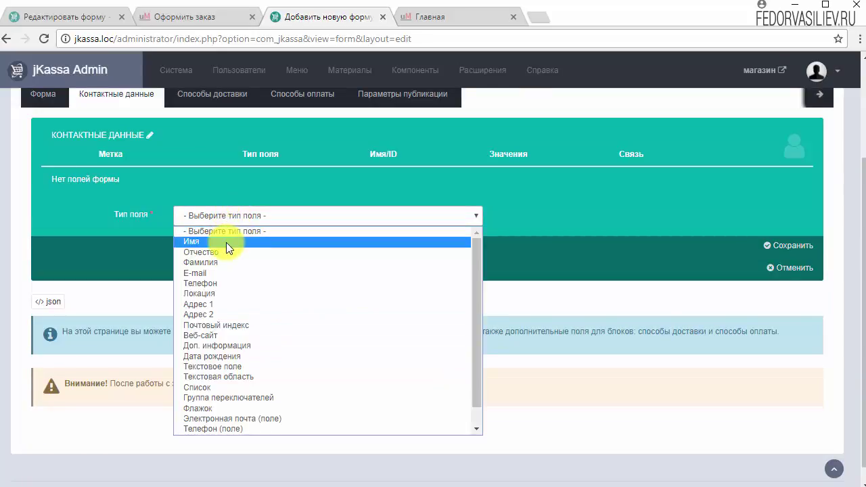
pyautogui.scroll(-1, 226, 242)
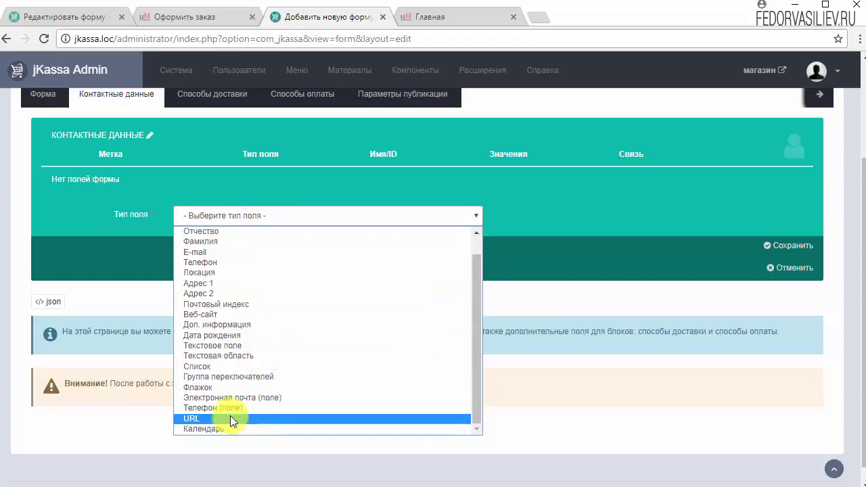
pyautogui.scroll(1, 216, 338)
pyautogui.click(205, 241)
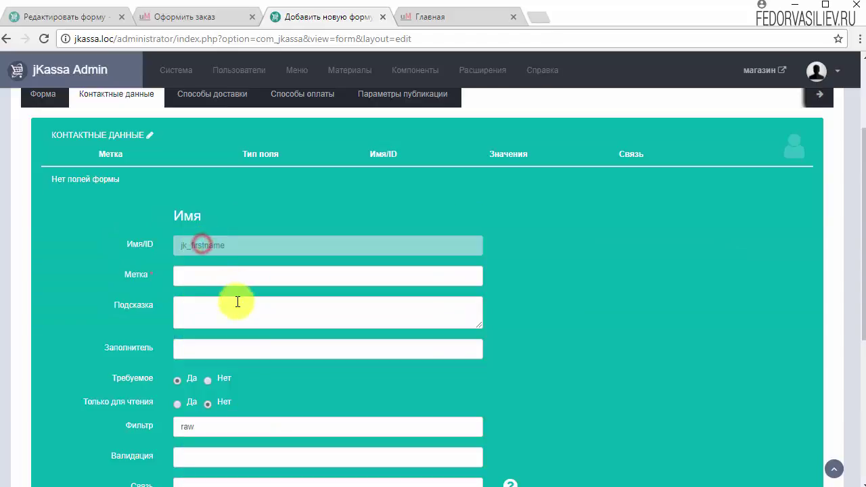
pyautogui.scroll(-2, 646, 286)
pyautogui.scroll(1, 647, 286)
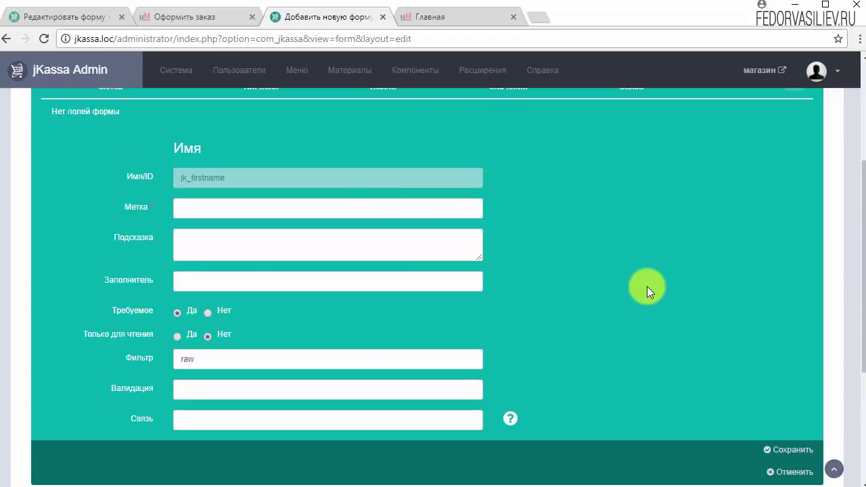
# - Label the field 'Имя', read the Связь linking help, and save the field
pyautogui.rightClick(183, 208)
pyautogui.click(230, 287)
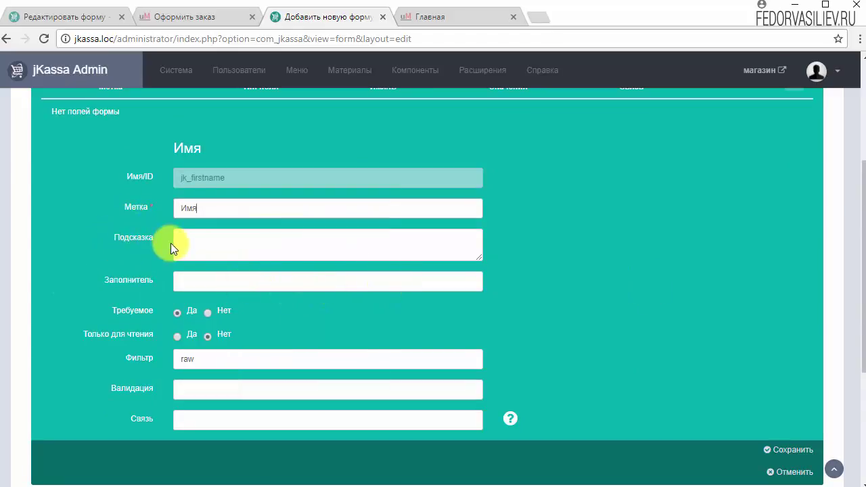
pyautogui.click(191, 243)
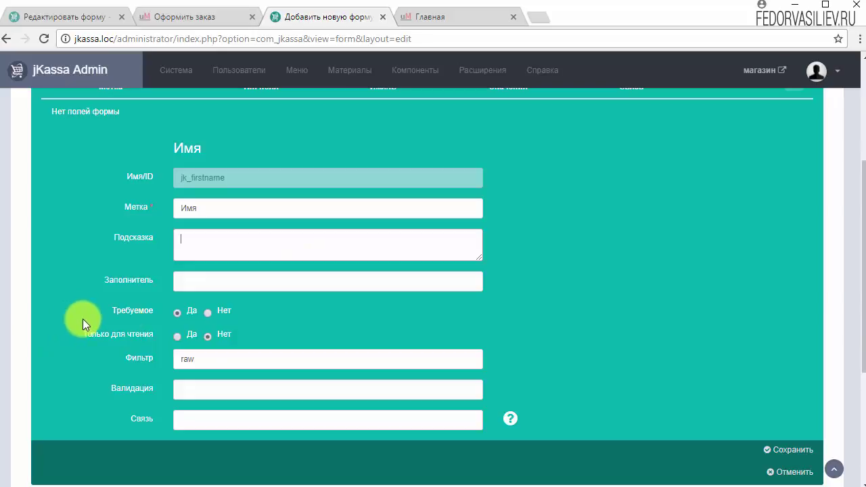
pyautogui.click(181, 240)
pyautogui.scroll(-1, 274, 375)
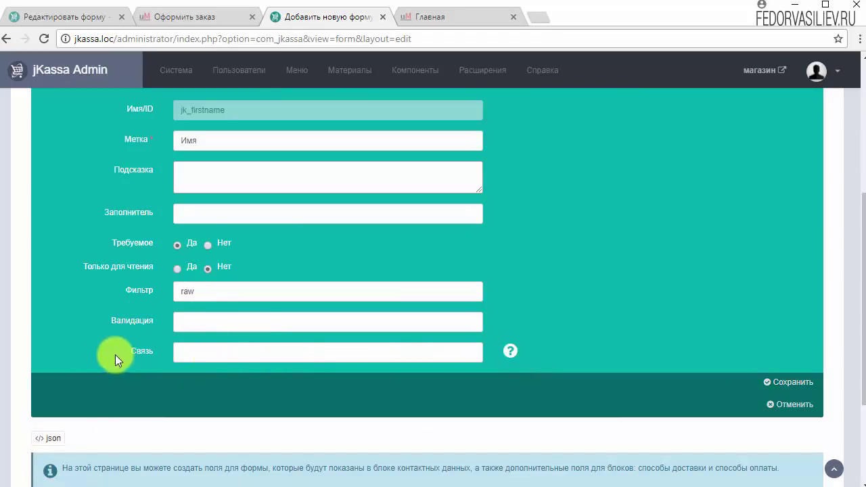
pyautogui.click(209, 352)
pyautogui.scroll(2, 365, 327)
pyautogui.scroll(-3, 365, 328)
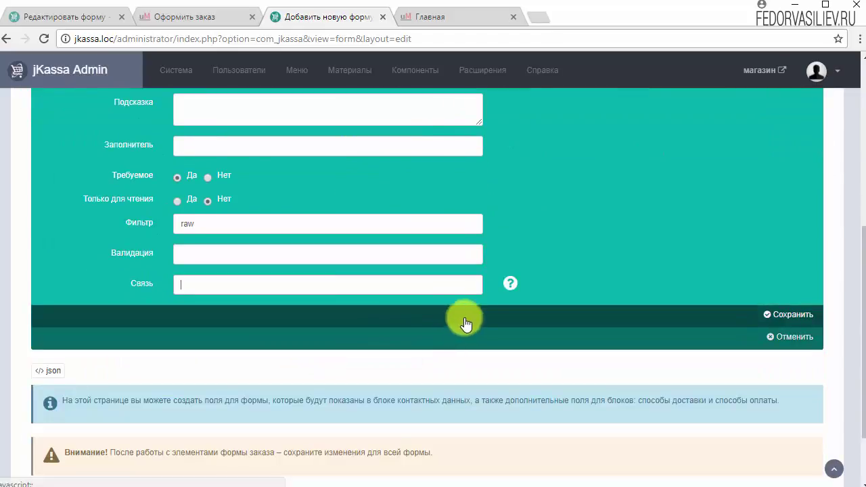
pyautogui.click(510, 284)
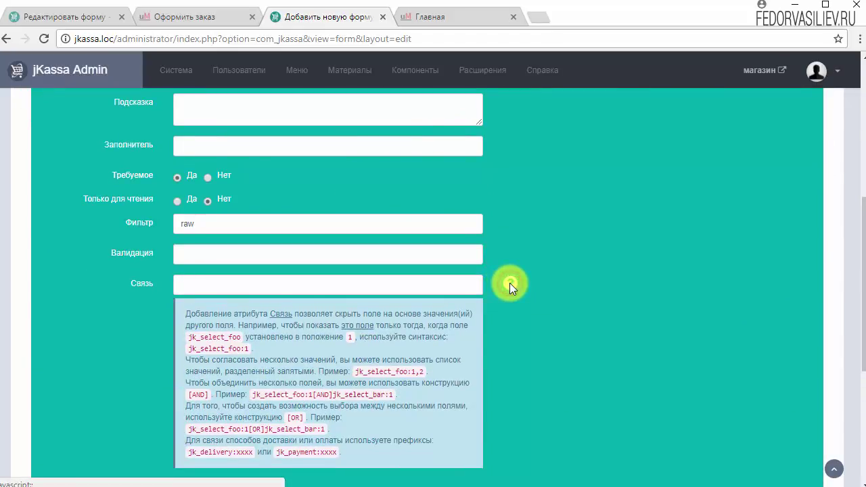
pyautogui.scroll(-1, 535, 316)
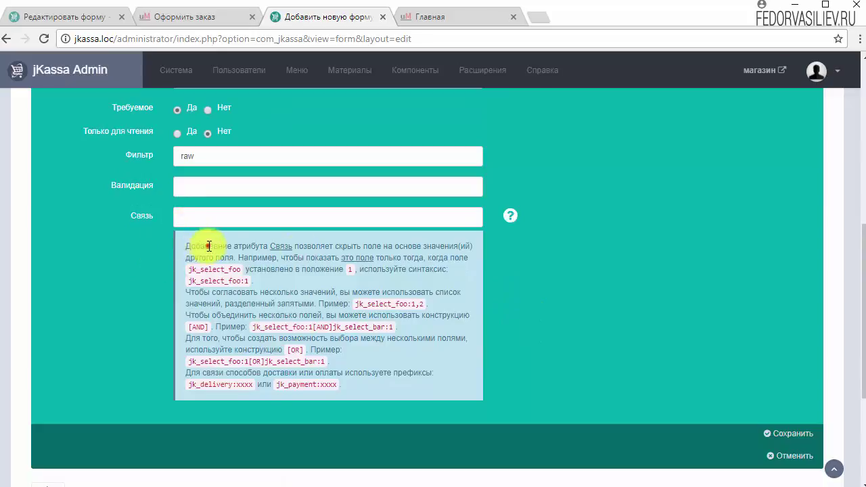
pyautogui.moveTo(207, 247); pyautogui.dragTo(410, 364)
pyautogui.click(433, 364)
pyautogui.click(779, 452)
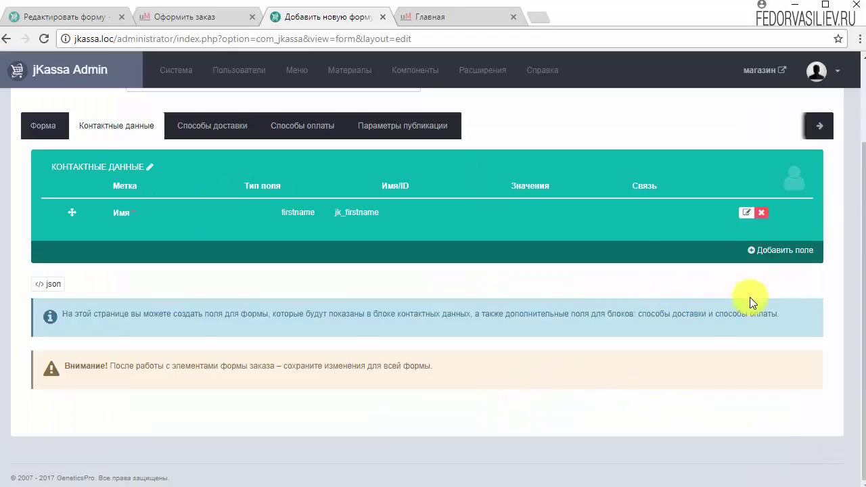
# - Add an E-mail contact field labelled 'Адрес электронной почты' and save it
pyautogui.click(768, 259)
pyautogui.scroll(2, 355, 319)
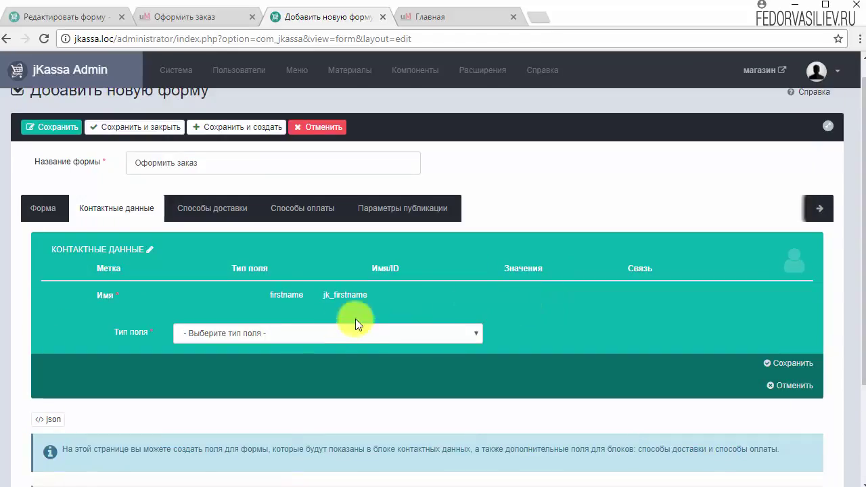
pyautogui.click(189, 339)
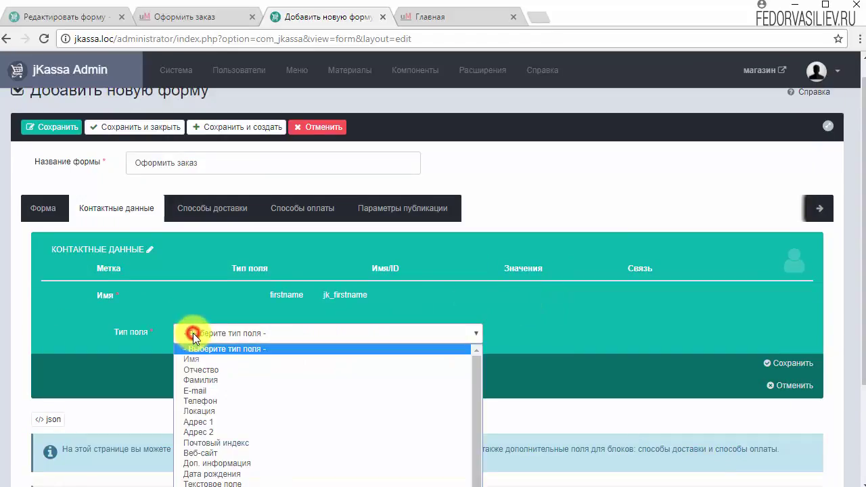
pyautogui.click(210, 391)
pyautogui.scroll(-2, 359, 356)
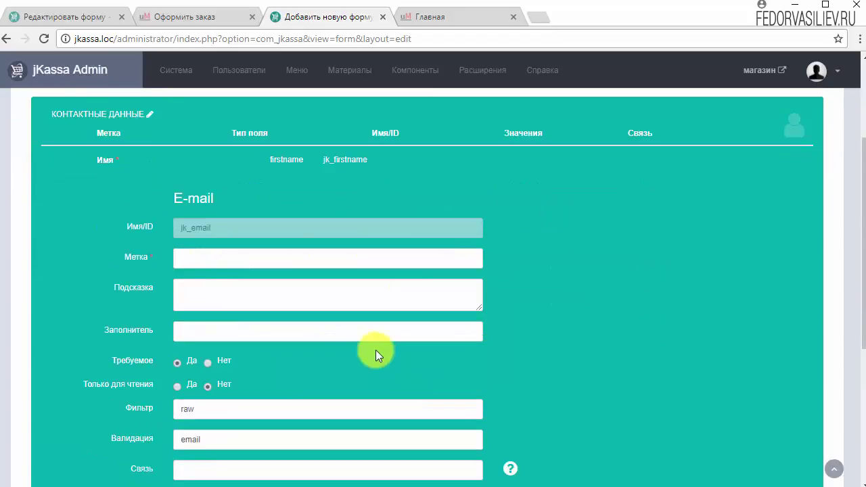
pyautogui.rightClick(212, 260)
pyautogui.click(253, 344)
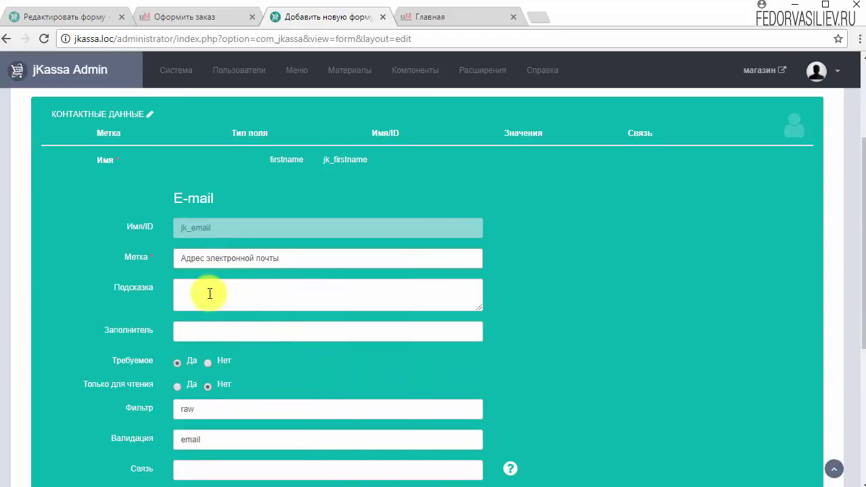
pyautogui.scroll(-2, 610, 294)
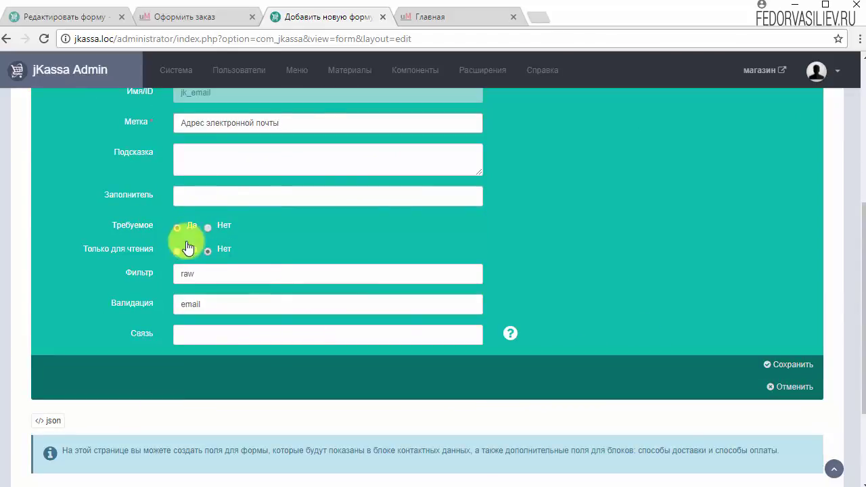
pyautogui.click(784, 366)
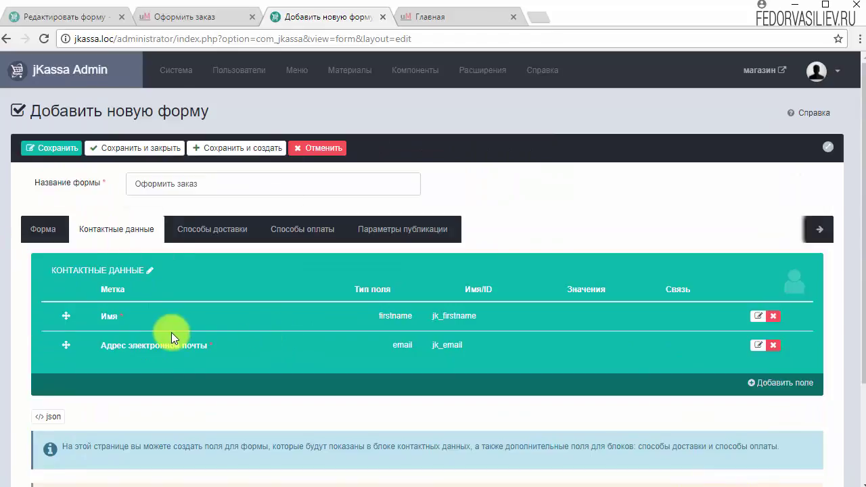
# - Save the form with its two contact fields and start a third field
pyautogui.click(55, 146)
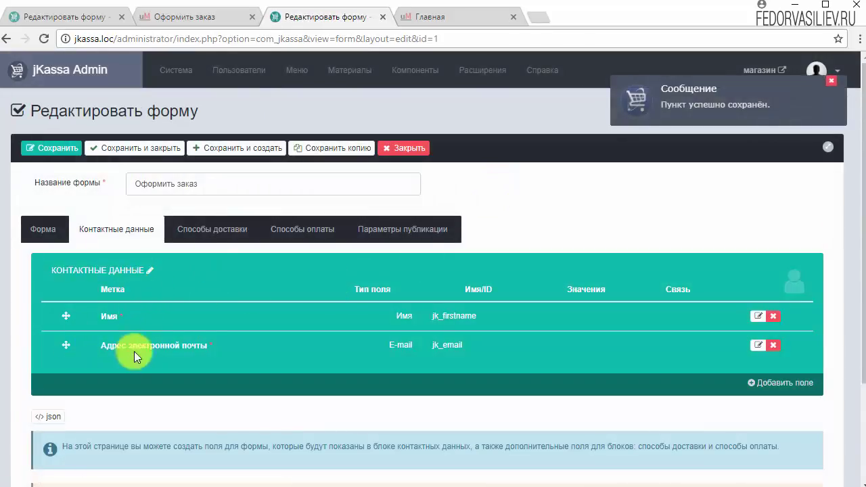
pyautogui.click(778, 383)
pyautogui.scroll(-3, 588, 318)
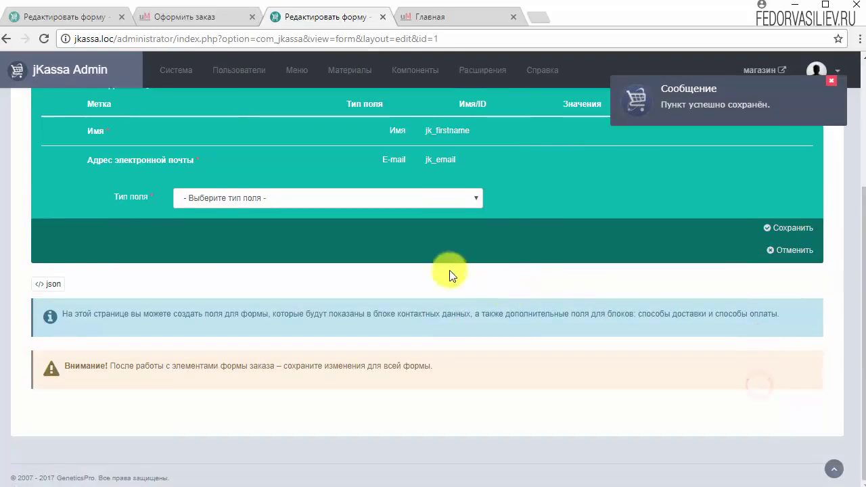
# - Browse the Тип поля list of field types without choosing one
pyautogui.click(475, 200)
pyautogui.moveTo(478, 248); pyautogui.dragTo(478, 281)
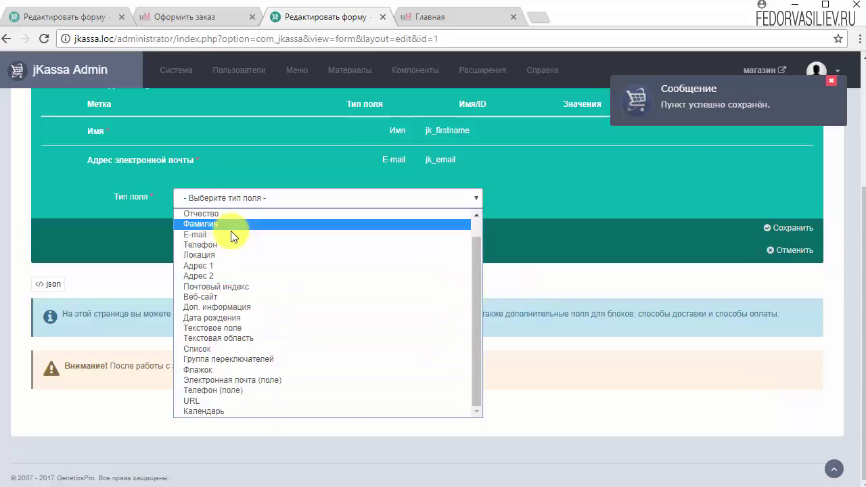
pyautogui.moveTo(476, 362); pyautogui.dragTo(476, 340)
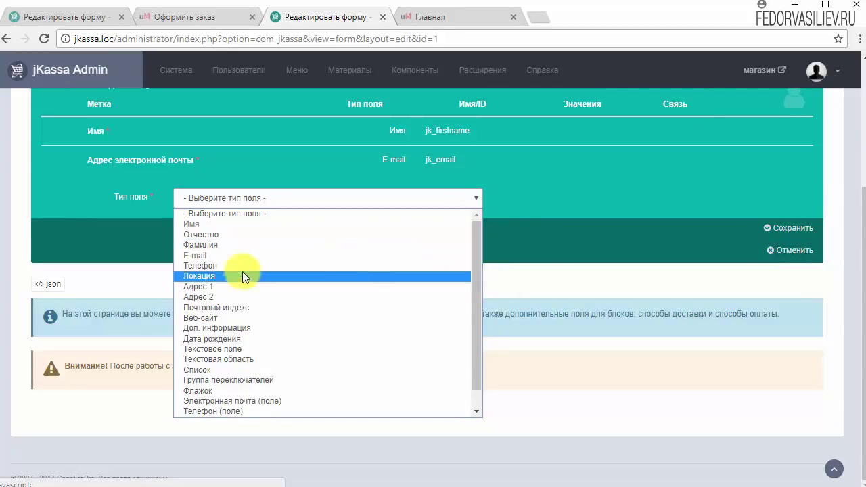
pyautogui.moveTo(476, 341); pyautogui.dragTo(476, 363)
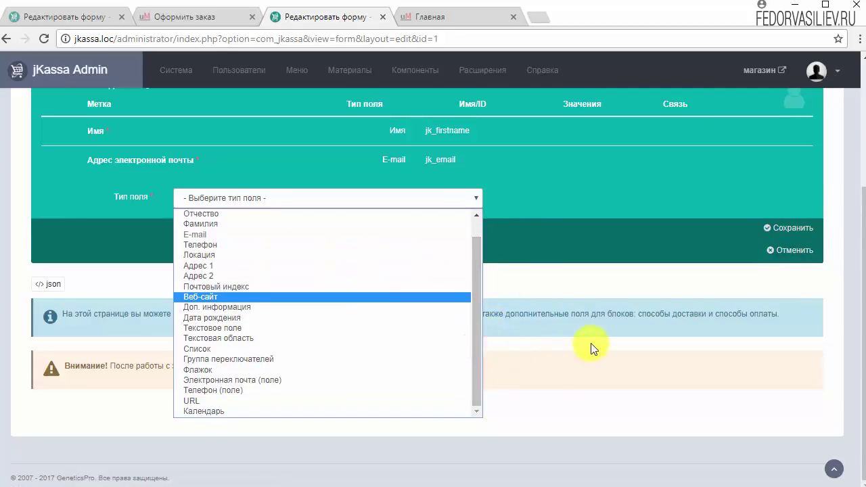
pyautogui.scroll(3, 590, 347)
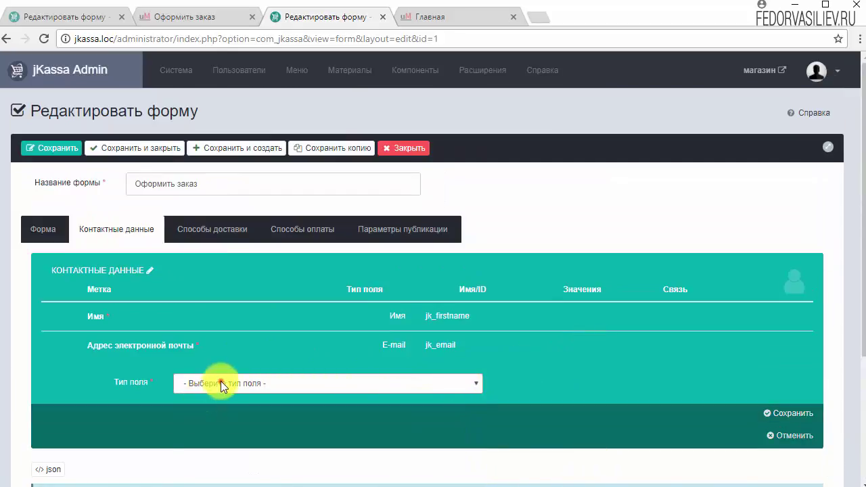
pyautogui.scroll(-2, 220, 381)
pyautogui.click(223, 247)
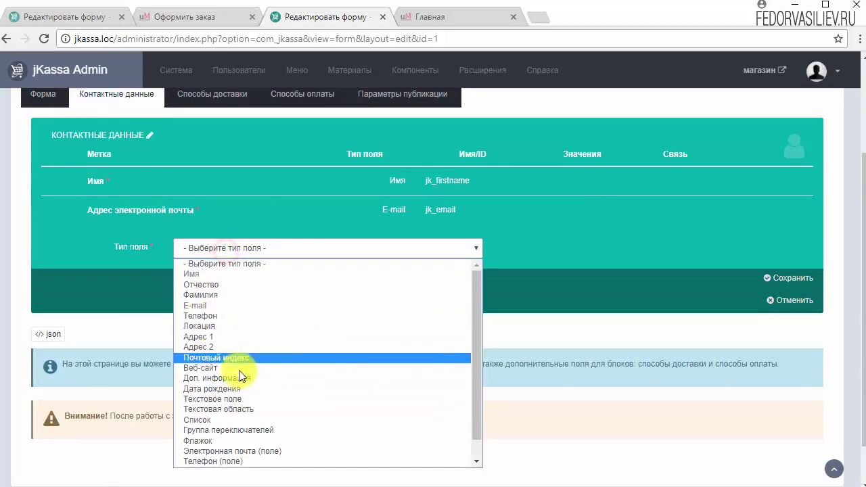
pyautogui.moveTo(479, 350); pyautogui.dragTo(484, 331)
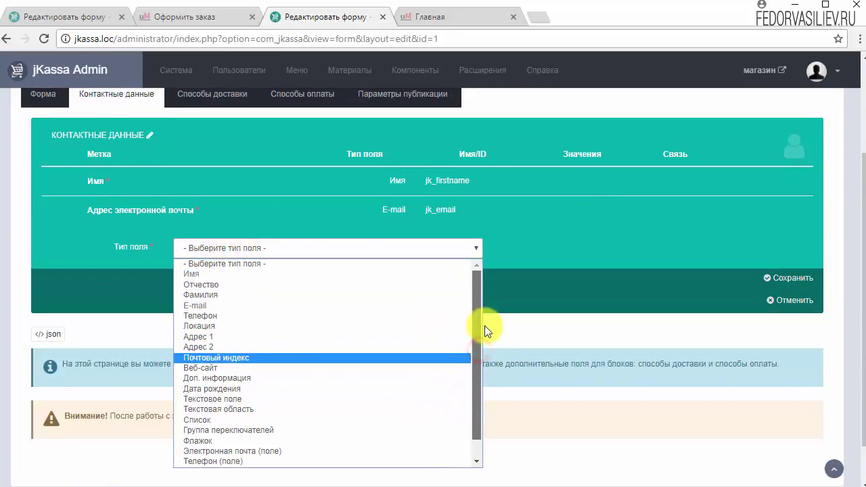
pyautogui.click(556, 318)
pyautogui.scroll(2, 547, 333)
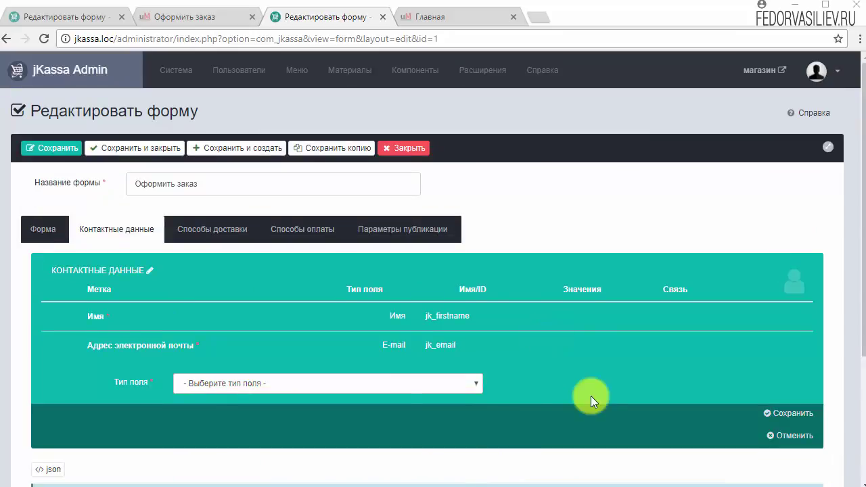
# - Review the Способы доставки settings, then save and close the Оформить заказ form
pyautogui.click(201, 231)
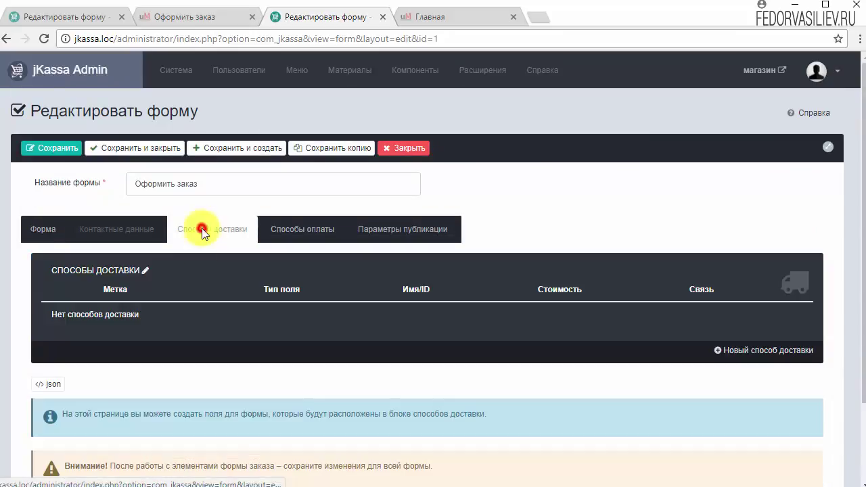
pyautogui.scroll(-2, 129, 319)
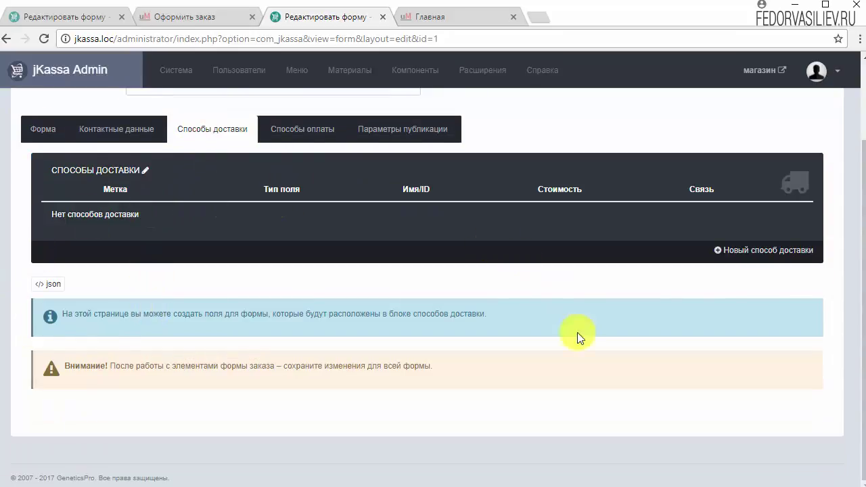
pyautogui.scroll(1, 261, 361)
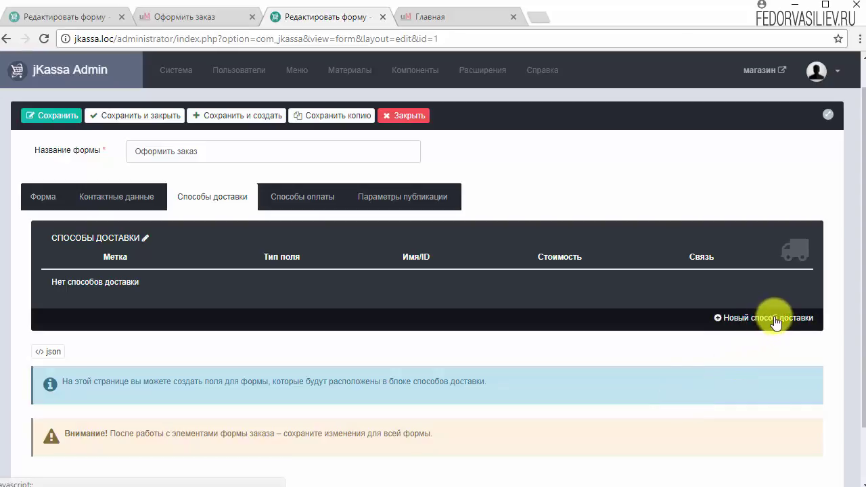
pyautogui.scroll(1, 348, 164)
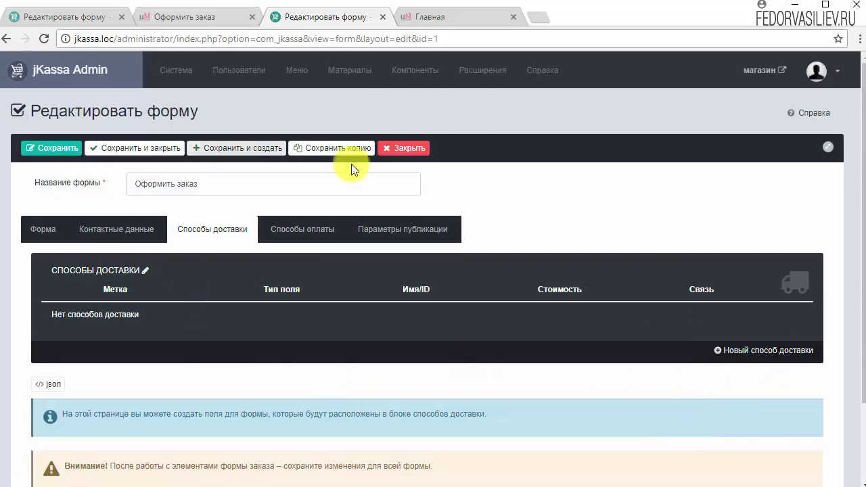
pyautogui.click(150, 156)
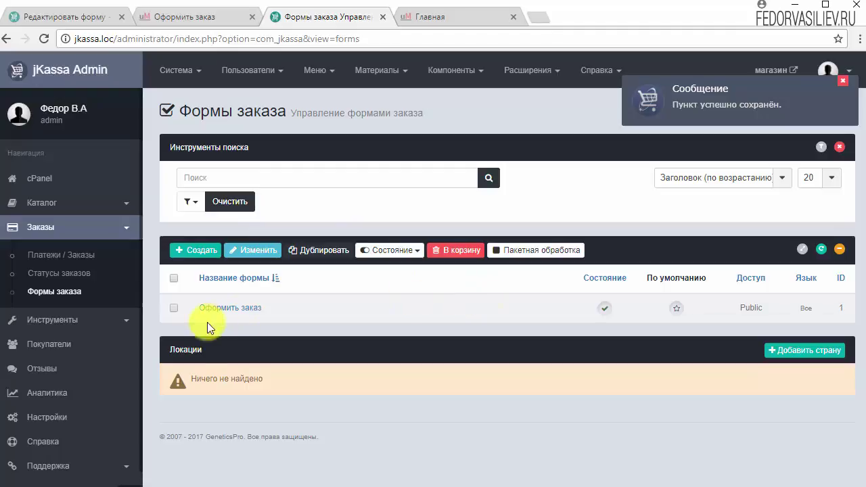
# - Set the Landing page НА ЛЕТУ product's Форма заказа to 'Оформить заказ' and save it
pyautogui.click(42, 205)
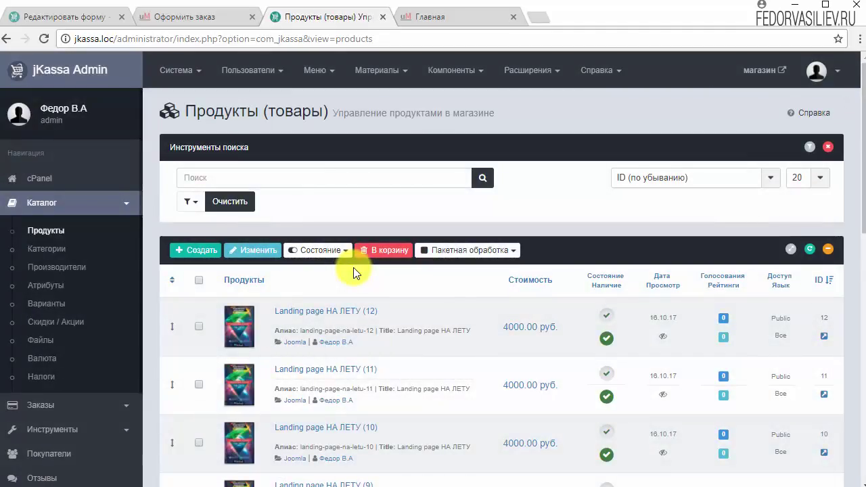
pyautogui.scroll(-8, 353, 267)
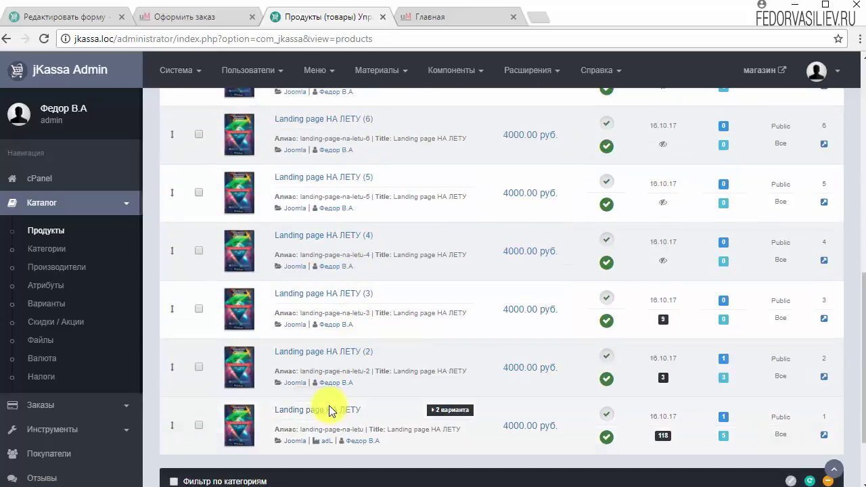
pyautogui.click(331, 410)
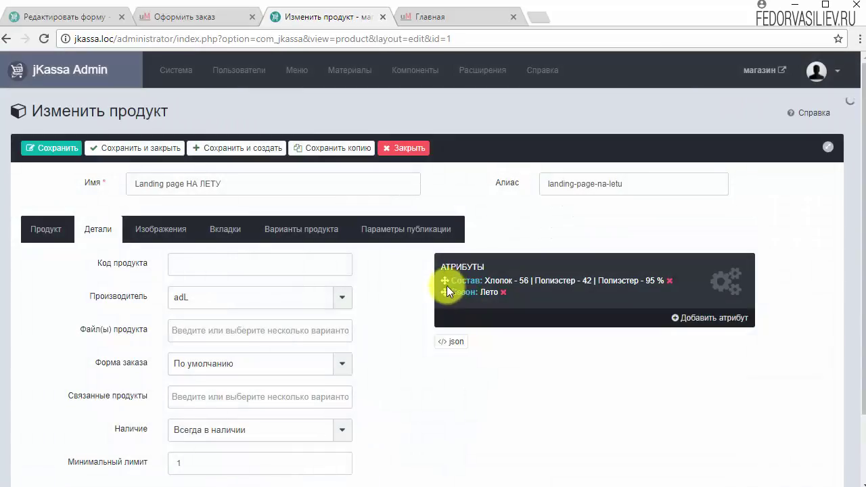
pyautogui.scroll(-1, 443, 284)
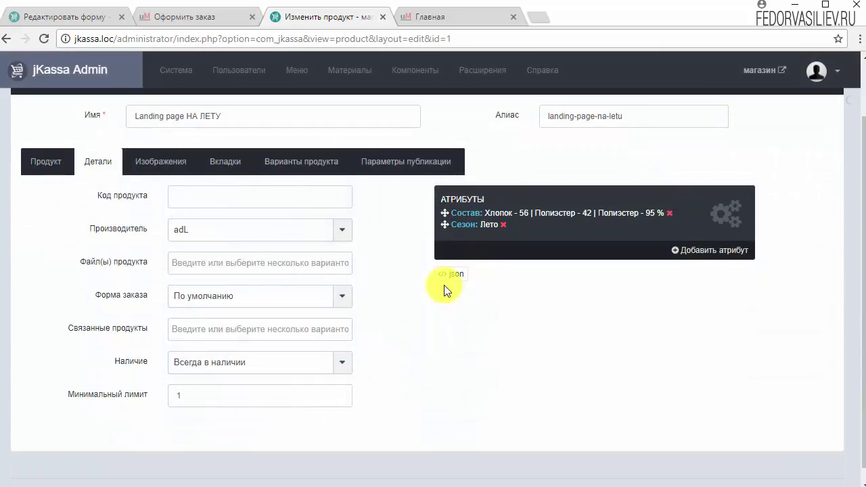
pyautogui.click(94, 166)
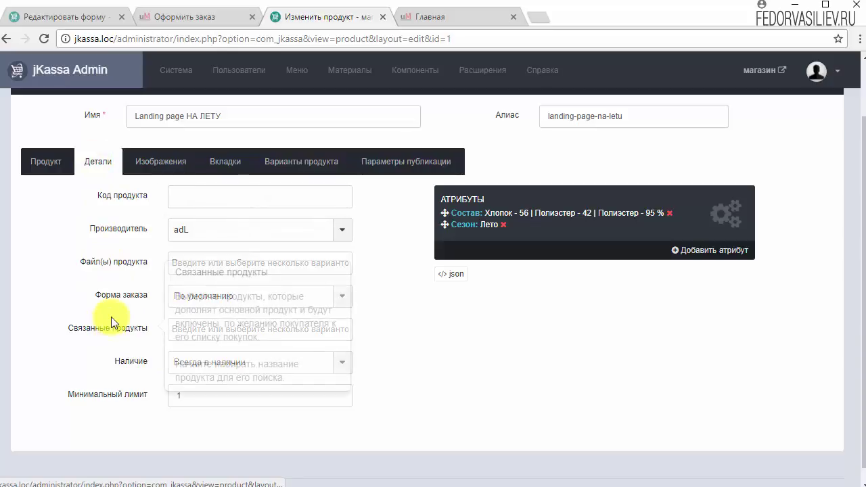
pyautogui.click(343, 301)
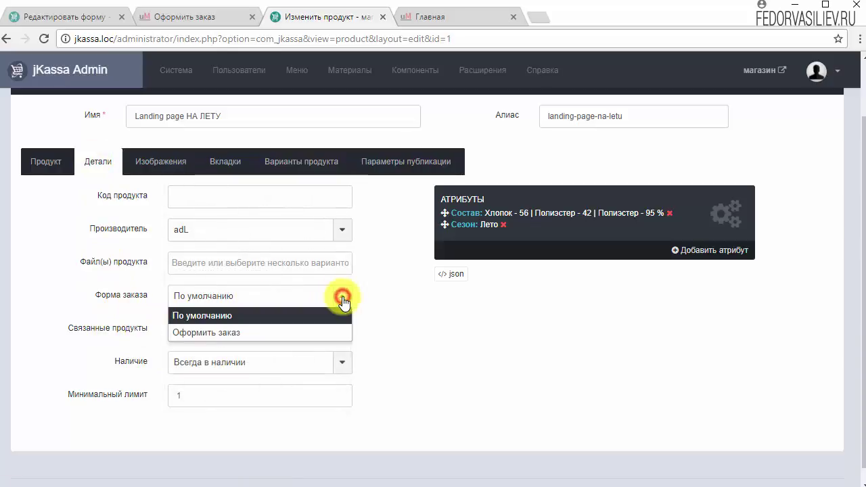
pyautogui.click(215, 333)
pyautogui.scroll(1, 173, 199)
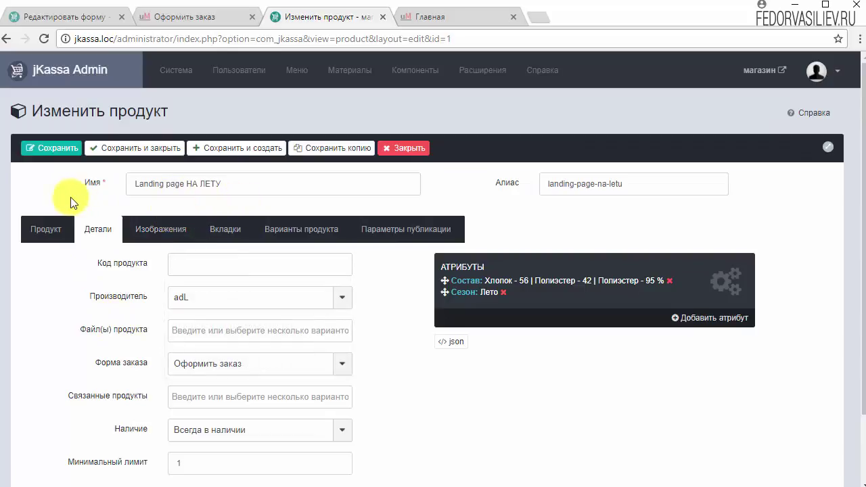
pyautogui.click(124, 149)
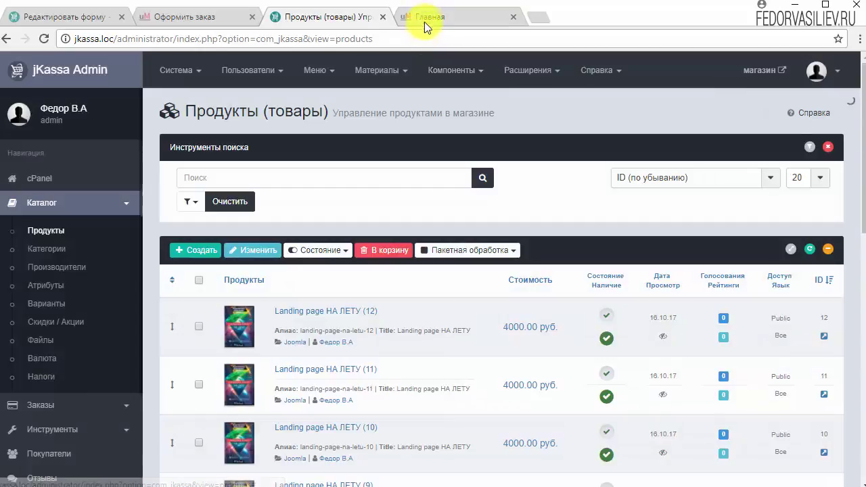
# - Open the Landing page НА ЛЕТУ product from the shop's Курсы по Joomla category
pyautogui.click(426, 19)
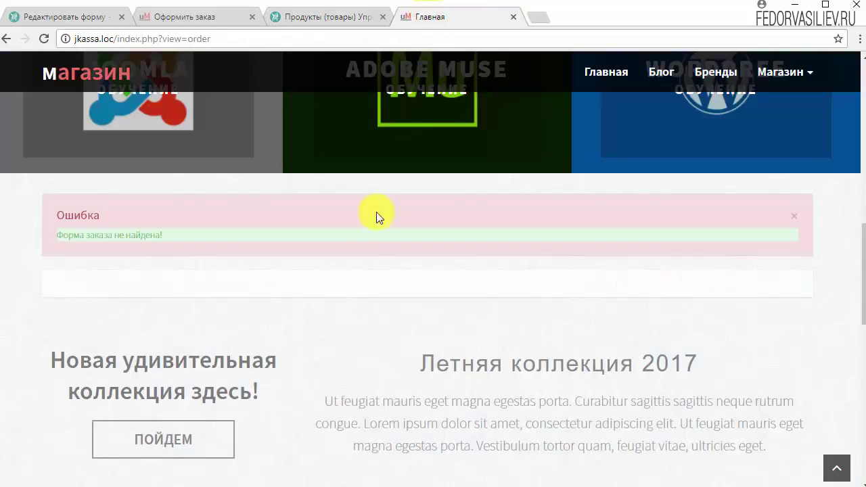
pyautogui.scroll(5, 377, 216)
pyautogui.click(140, 192)
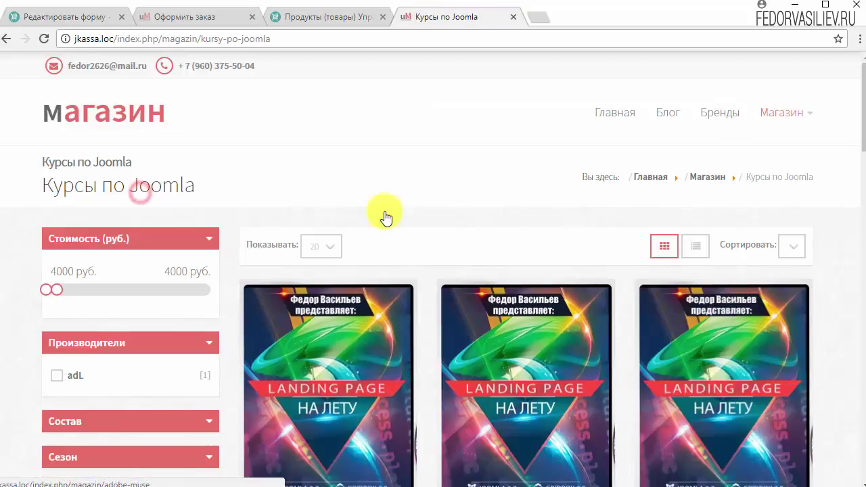
pyautogui.scroll(-6, 377, 207)
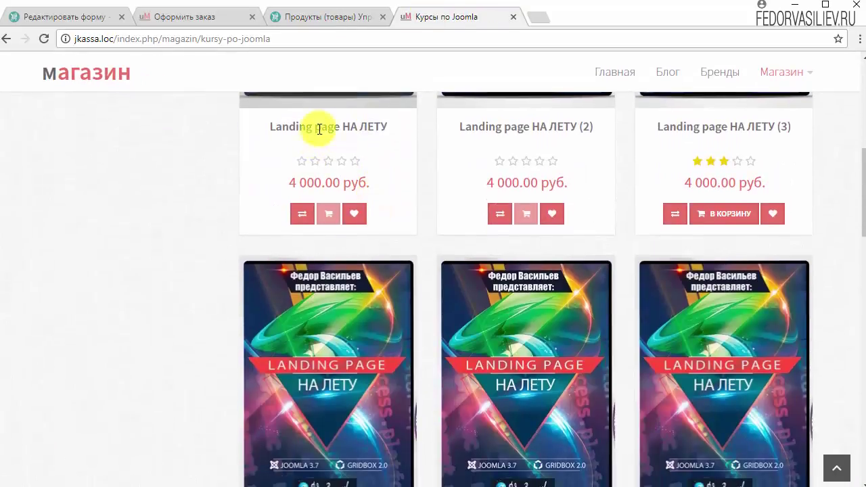
pyautogui.scroll(2, 311, 210)
pyautogui.click(274, 196)
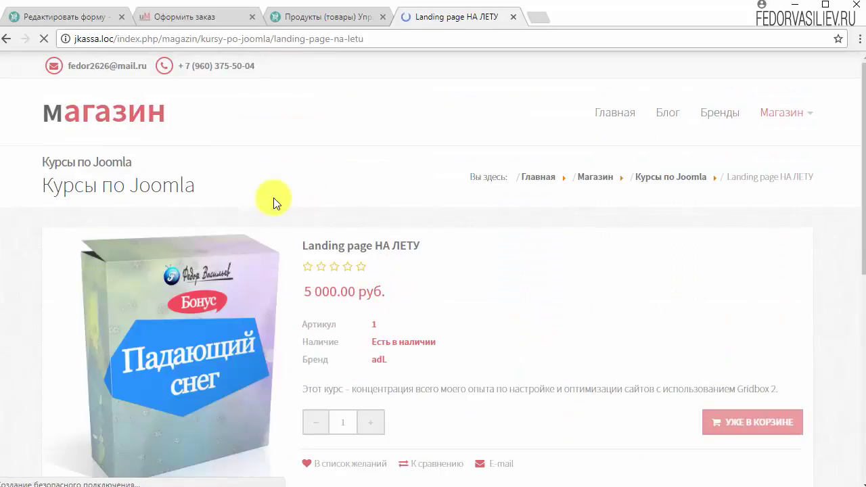
# - Look over the product page, then return to the jKassa admin products list
pyautogui.scroll(-2, 274, 197)
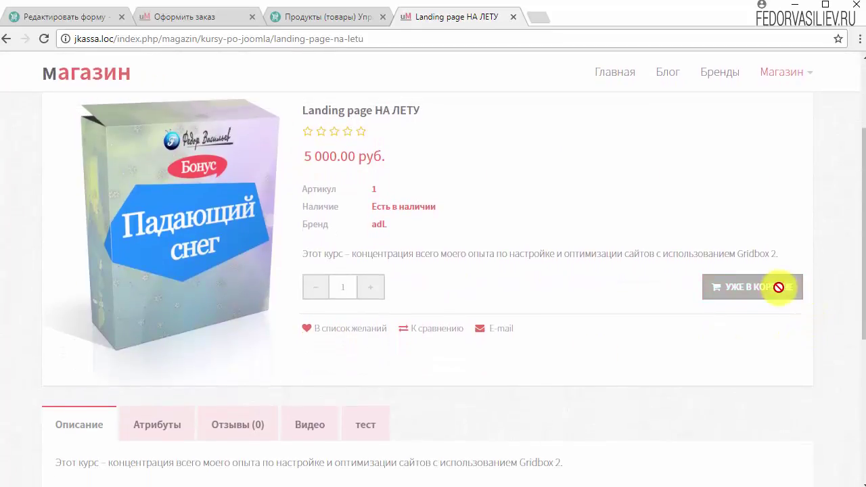
pyautogui.scroll(2, 764, 203)
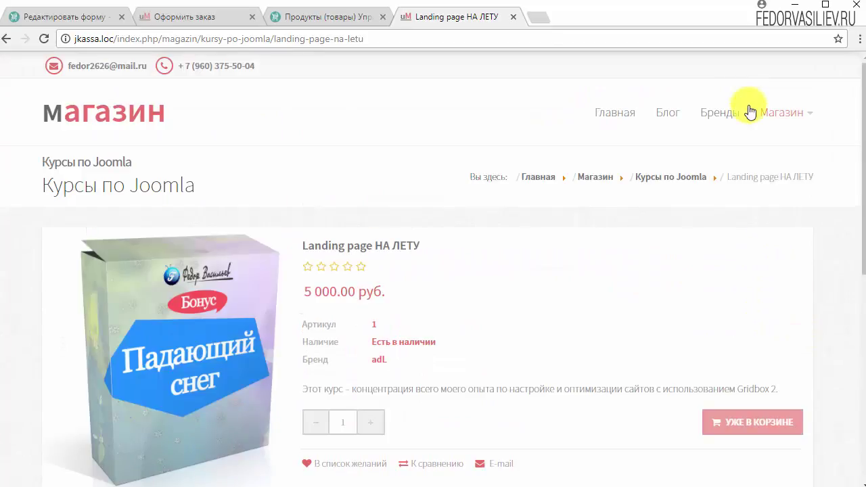
pyautogui.moveTo(789, 112)
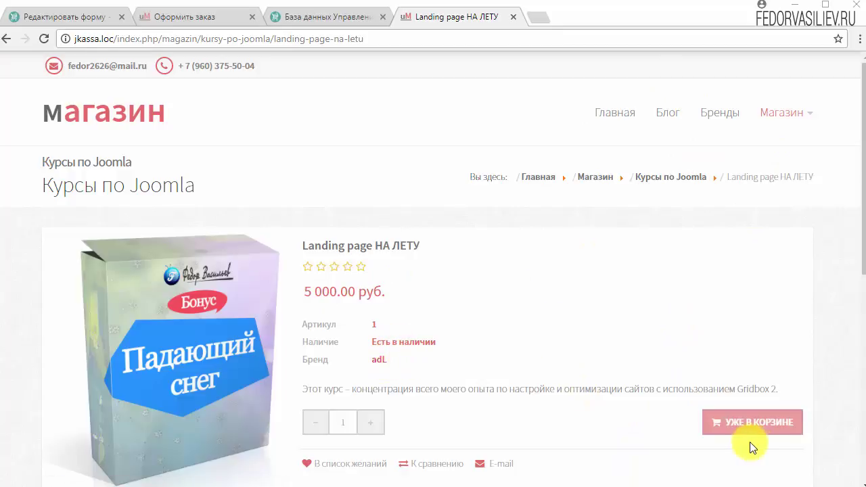
pyautogui.scroll(-1, 419, 271)
pyautogui.scroll(1, 429, 251)
pyautogui.moveTo(751, 122)
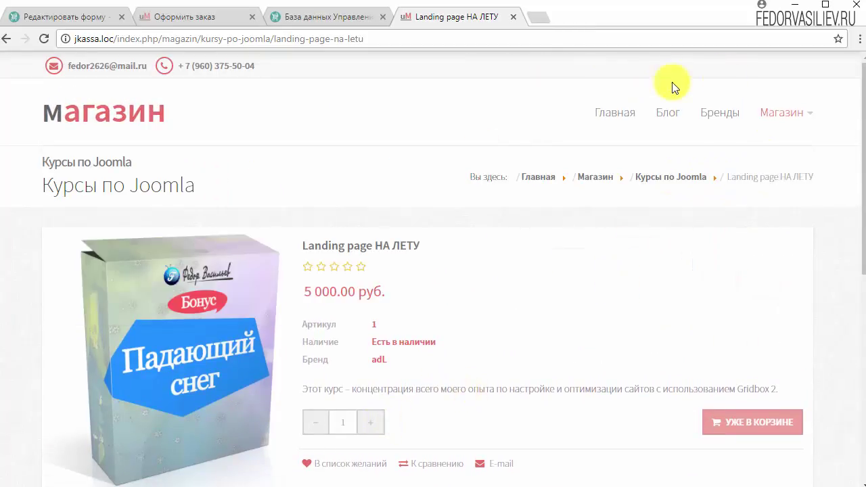
pyautogui.click(308, 21)
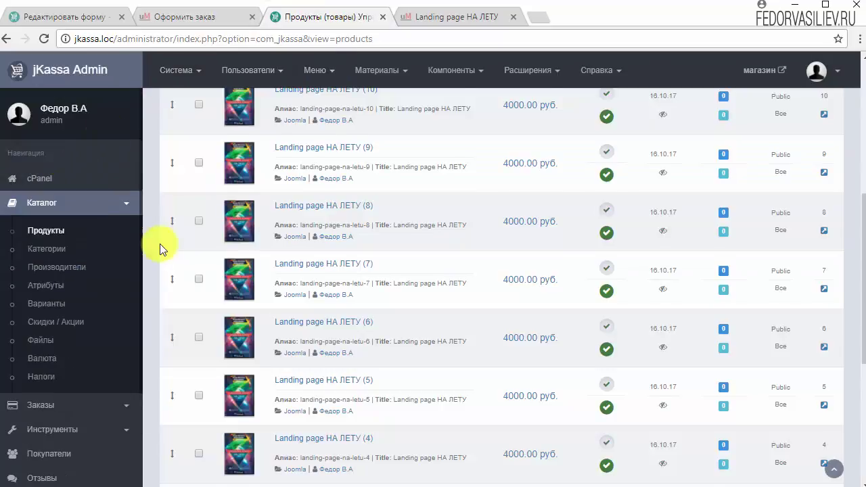
# - Set the Форма заказа of Landing page НА ЛЕТУ (2) to Оформить заказ
pyautogui.scroll(-1, 180, 251)
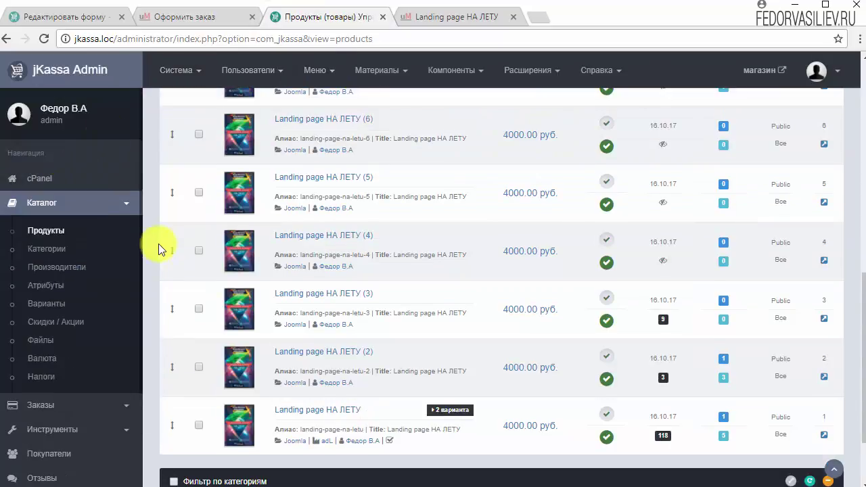
pyautogui.click(287, 354)
pyautogui.click(95, 230)
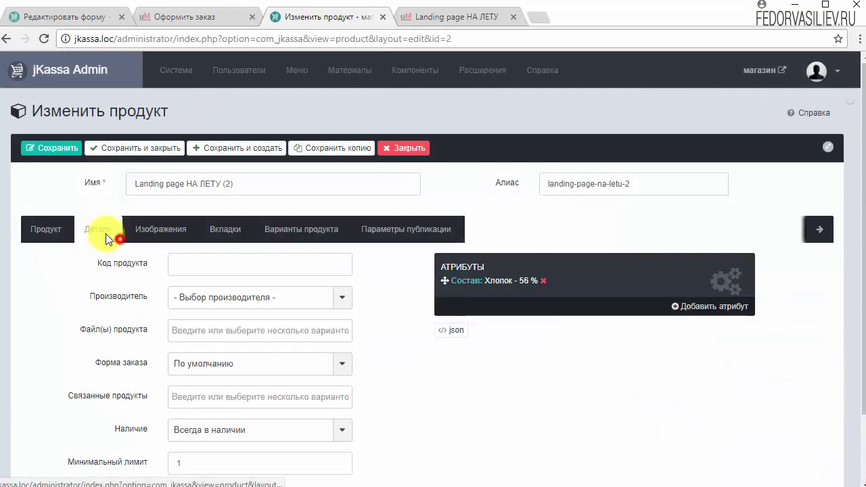
pyautogui.scroll(-1, 265, 239)
pyautogui.click(219, 296)
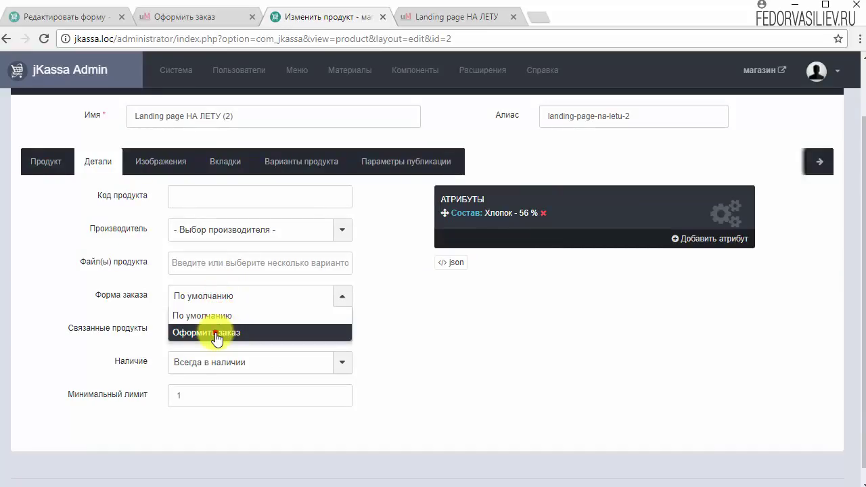
pyautogui.click(230, 331)
pyautogui.scroll(2, 162, 196)
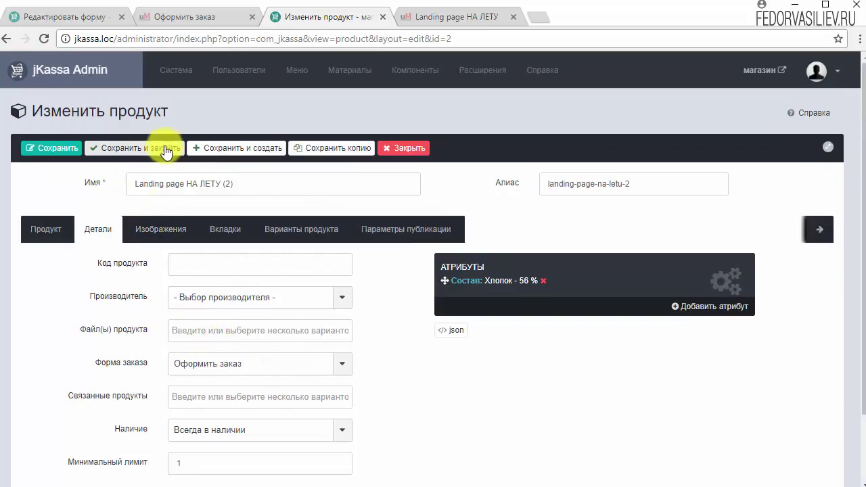
# - Save and close the product, then add Landing page НА ЛЕТУ (3) to the shop cart
pyautogui.click(165, 144)
pyautogui.click(436, 17)
pyautogui.click(710, 350)
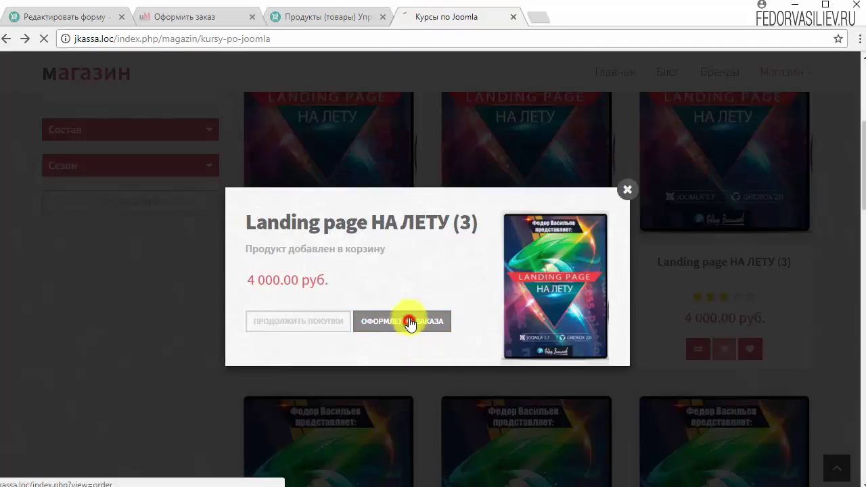
# - Go from the cart popup to Оформление заказа and scroll to the Контактные данные form
pyautogui.click(410, 323)
pyautogui.scroll(-5, 403, 308)
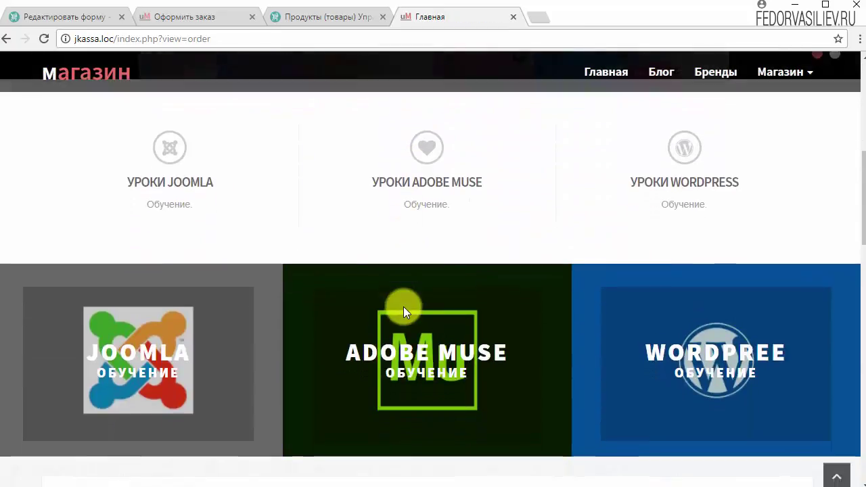
pyautogui.scroll(-10, 403, 307)
pyautogui.scroll(6, 403, 305)
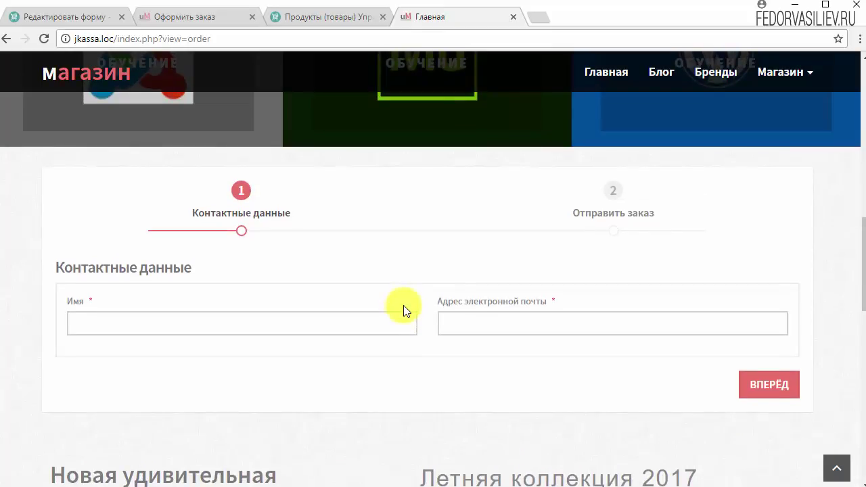
pyautogui.scroll(5, 403, 305)
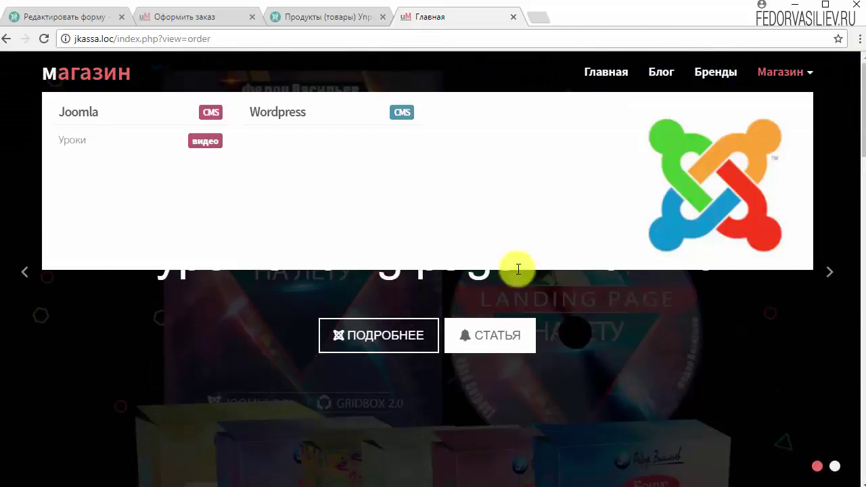
pyautogui.scroll(-8, 400, 265)
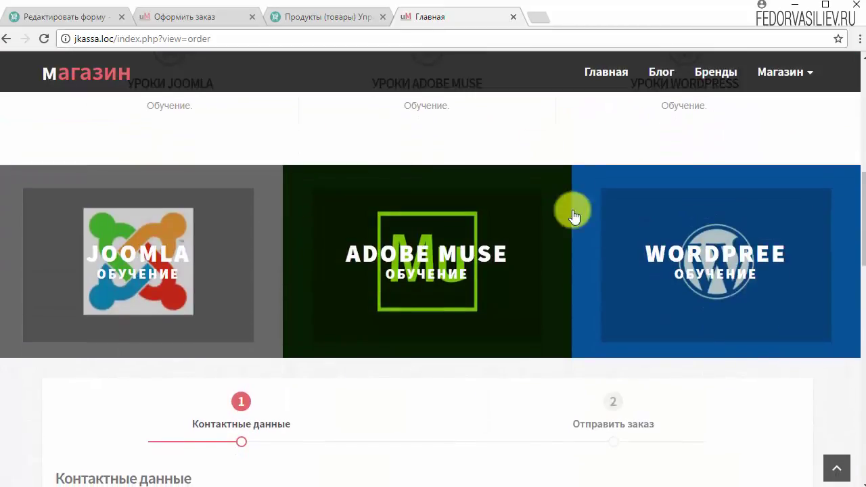
pyautogui.scroll(-6, 525, 212)
pyautogui.scroll(3, 525, 217)
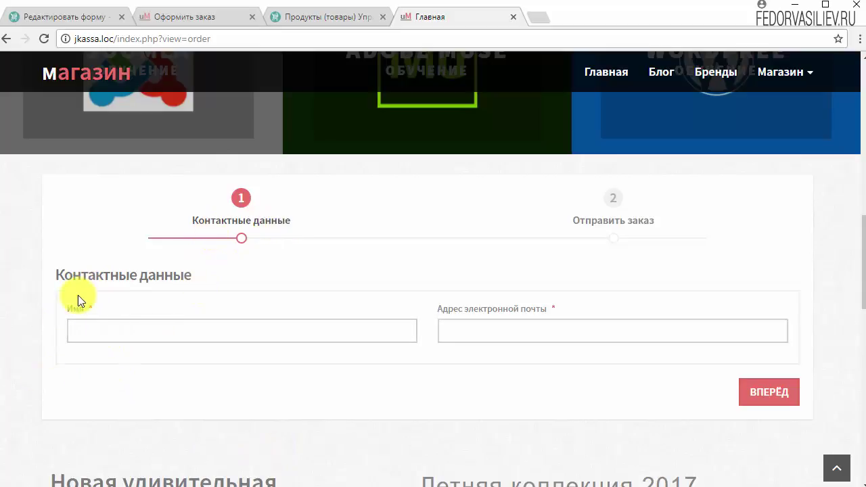
# - Fill in the customer's name and a test e-mail address, then advance with ВПЕРЁД
pyautogui.click(93, 332)
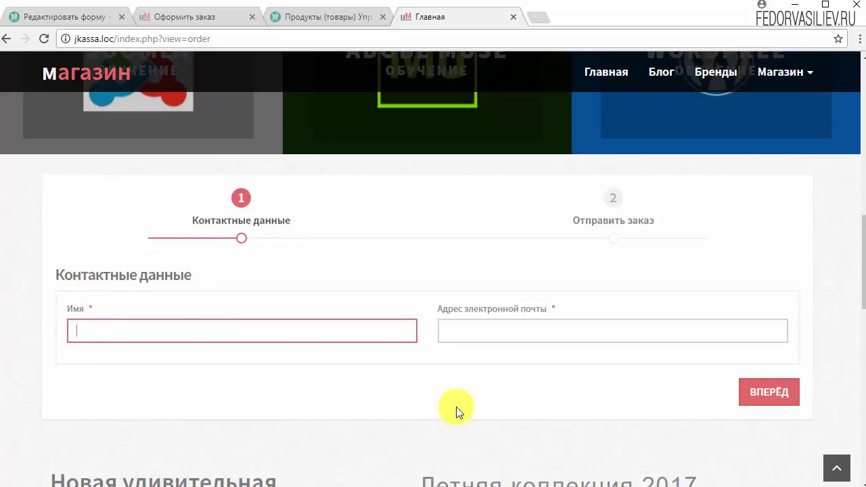
pyautogui.click(468, 329)
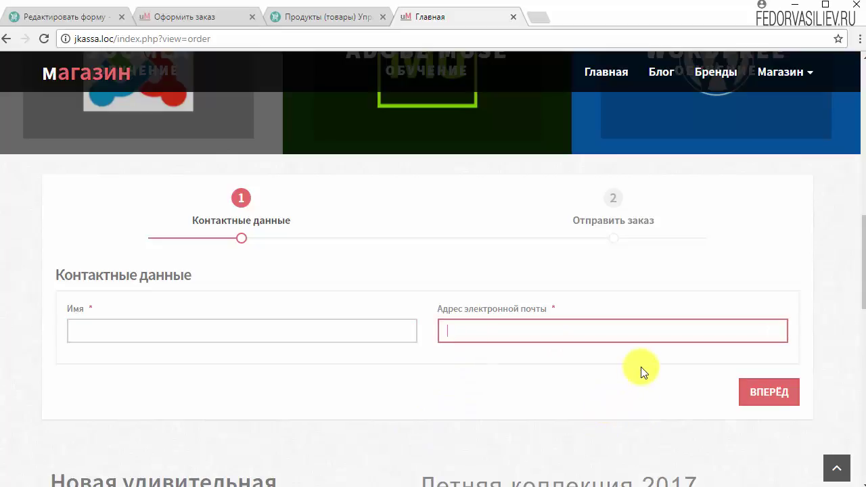
pyautogui.press('F5')
pyautogui.click(467, 327)
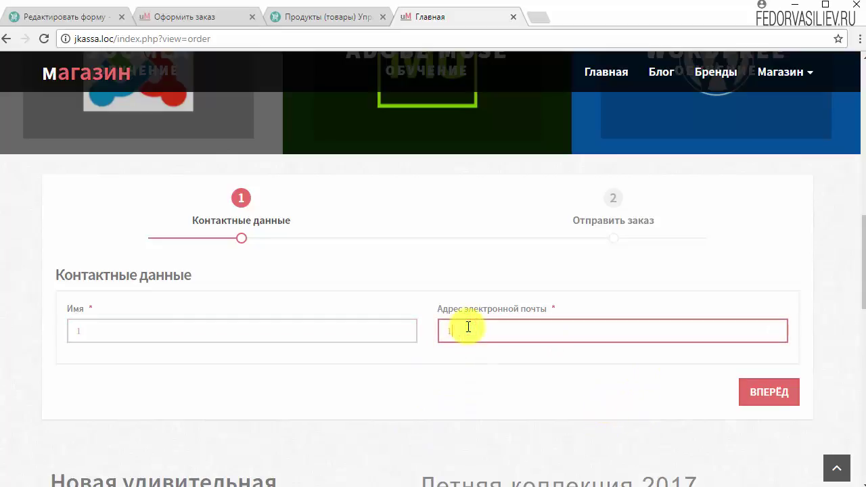
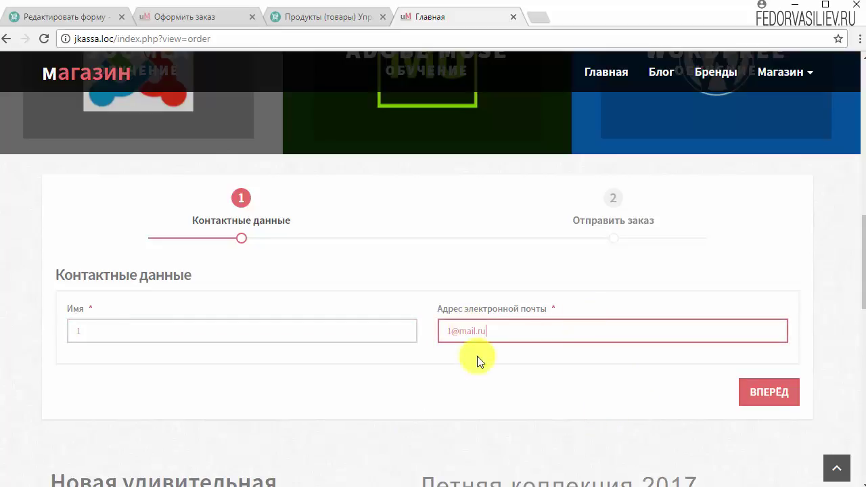
pyautogui.click(756, 391)
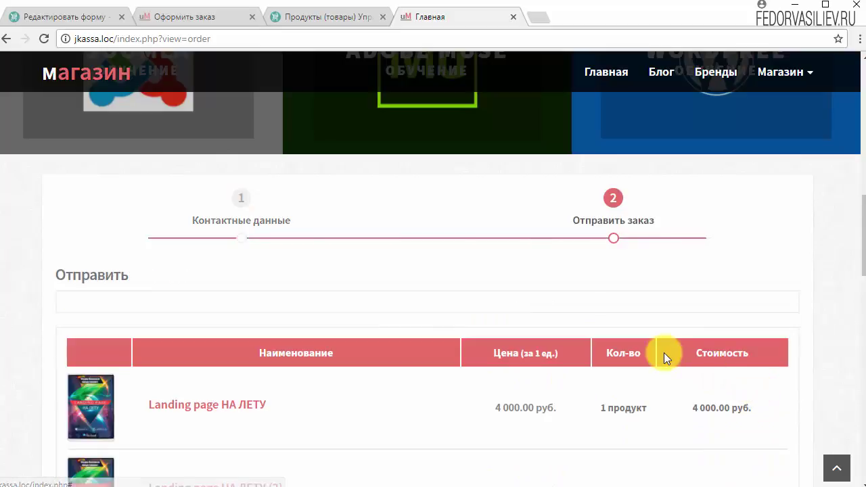
# - Submit the order with ОТПРАВИТЬ ЗАКАЗ and dismiss the 'Способ оплаты не выбран' error
pyautogui.scroll(-5, 111, 273)
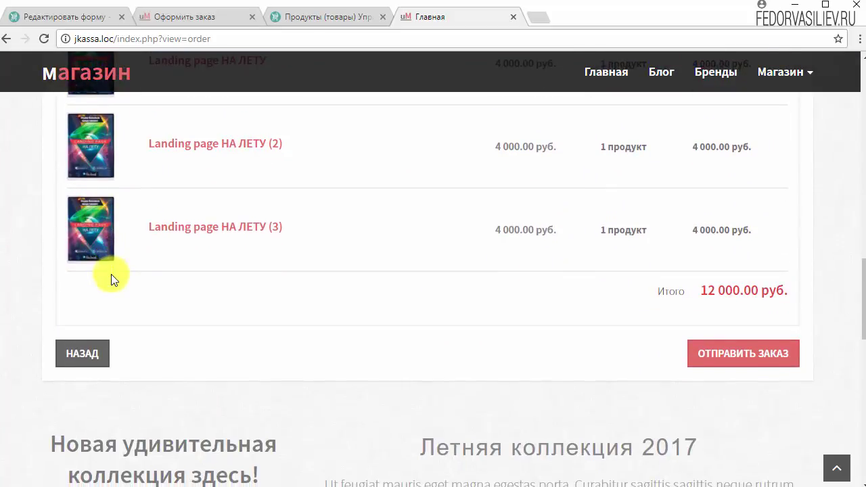
pyautogui.scroll(7, 111, 274)
pyautogui.scroll(1, 273, 359)
pyautogui.scroll(-2, 275, 338)
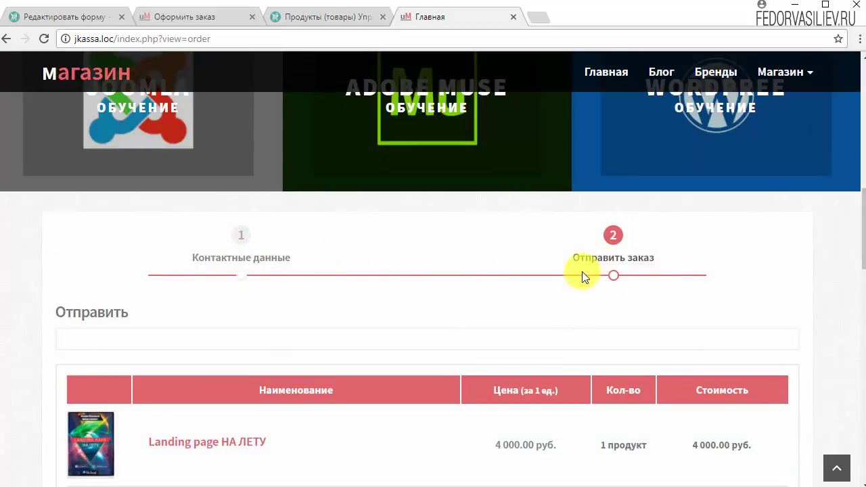
pyautogui.scroll(-2, 405, 338)
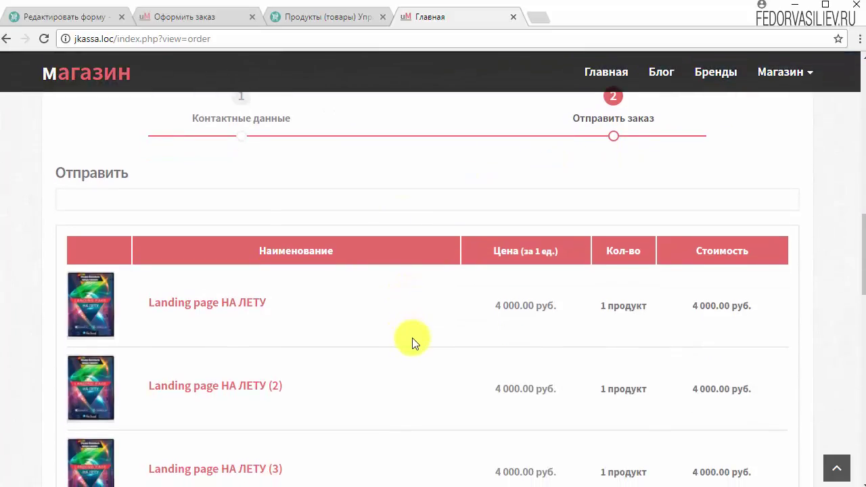
pyautogui.scroll(1, 429, 351)
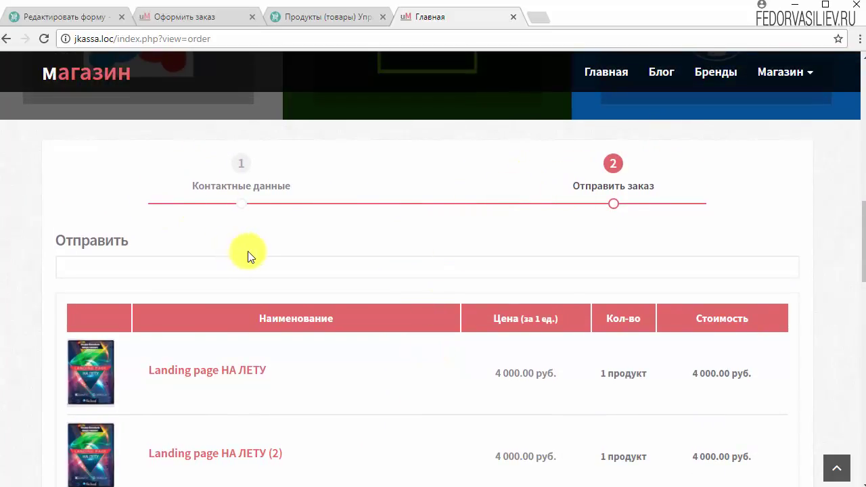
pyautogui.scroll(-1, 248, 251)
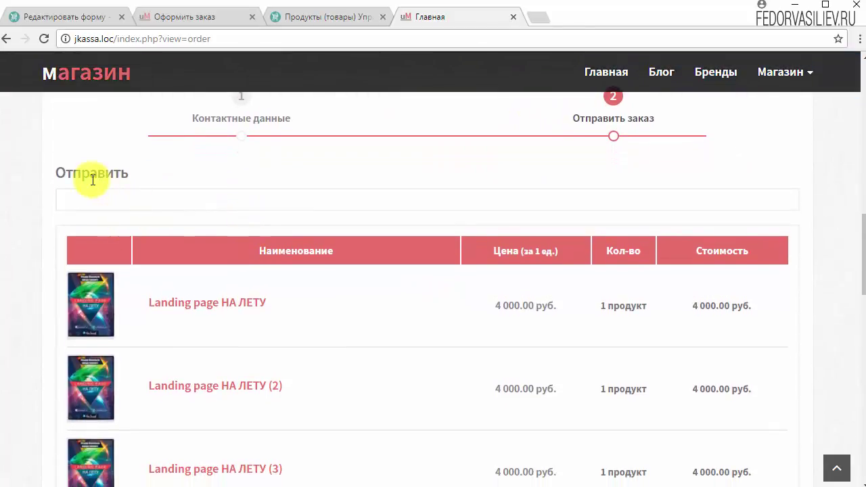
pyautogui.scroll(-2, 251, 313)
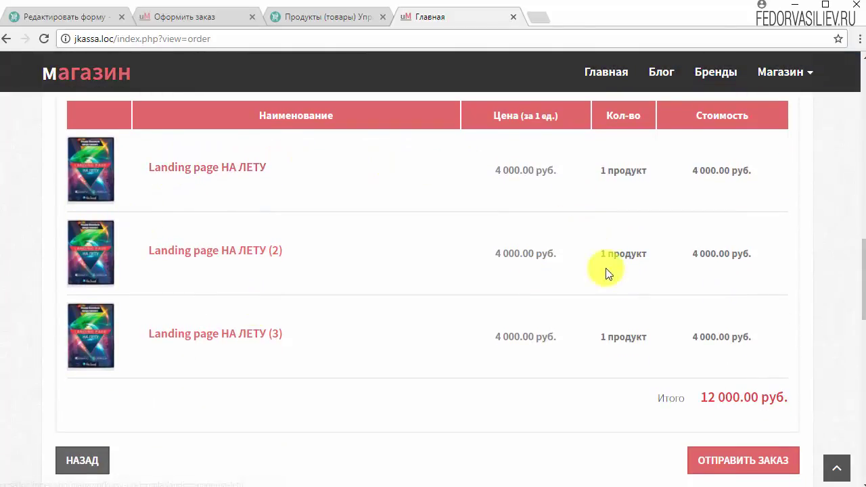
pyautogui.scroll(-2, 217, 209)
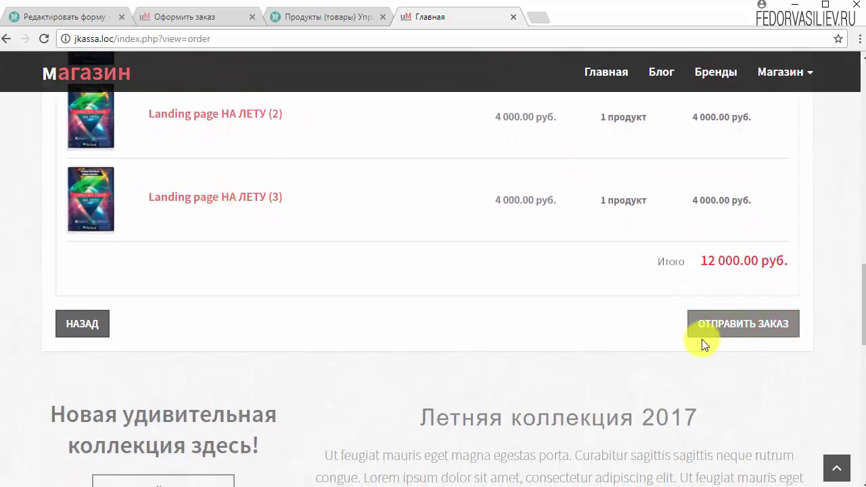
pyautogui.click(721, 331)
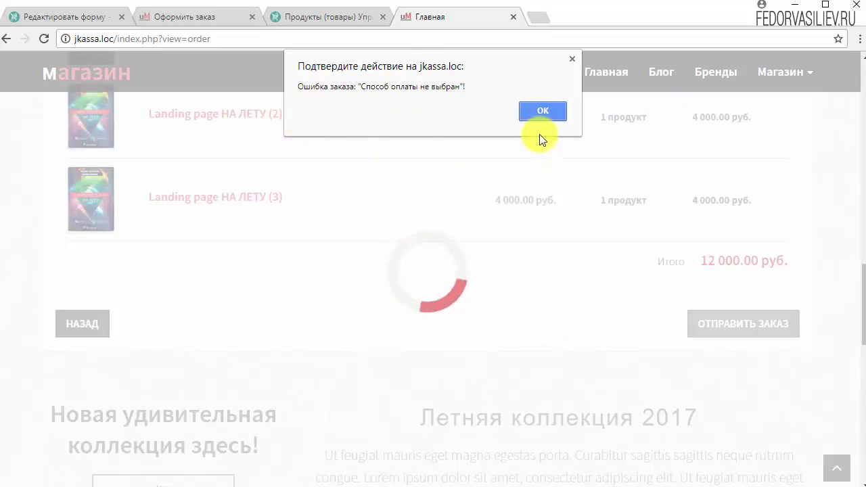
pyautogui.click(542, 113)
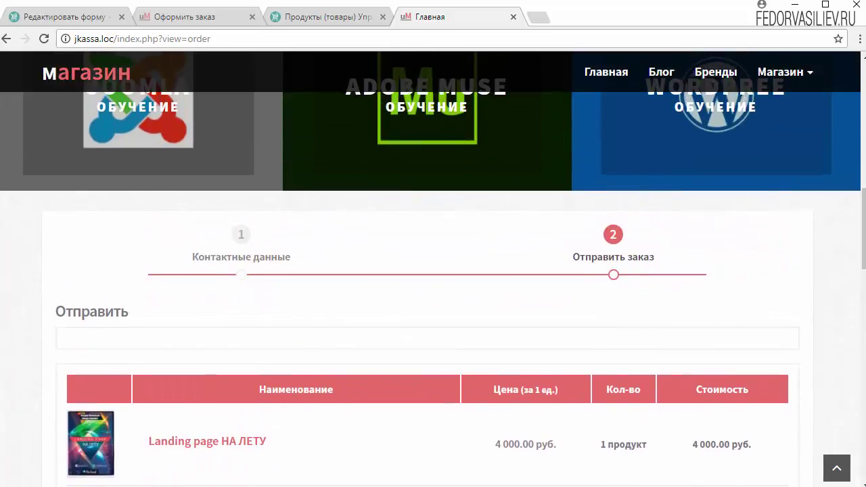
# - Open and save the Оформить заказ order form, then start a new fixed-price delivery method
pyautogui.click(324, 17)
pyautogui.click(50, 402)
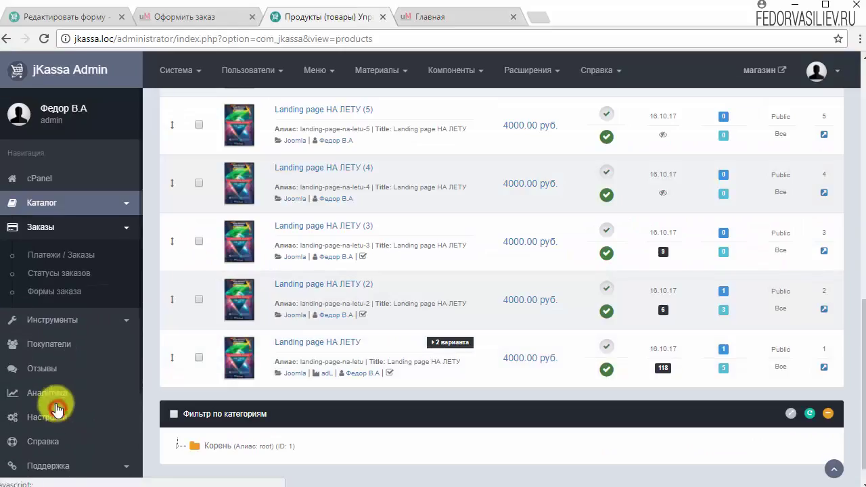
pyautogui.click(55, 290)
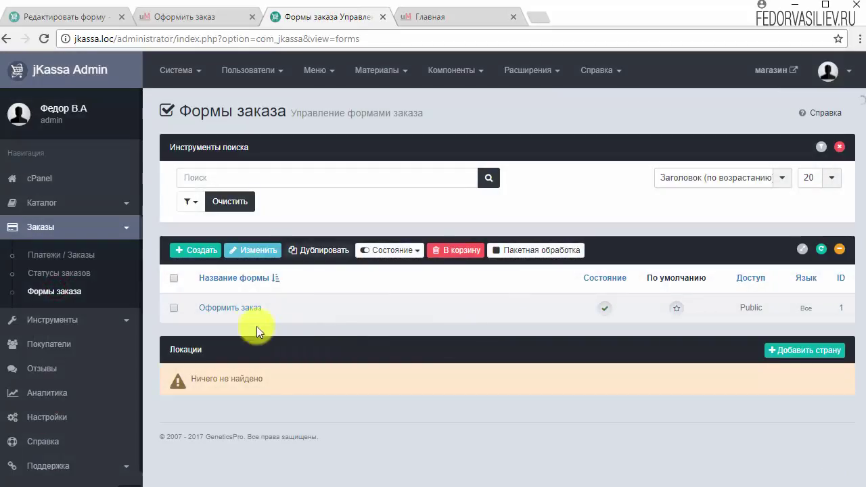
pyautogui.click(248, 312)
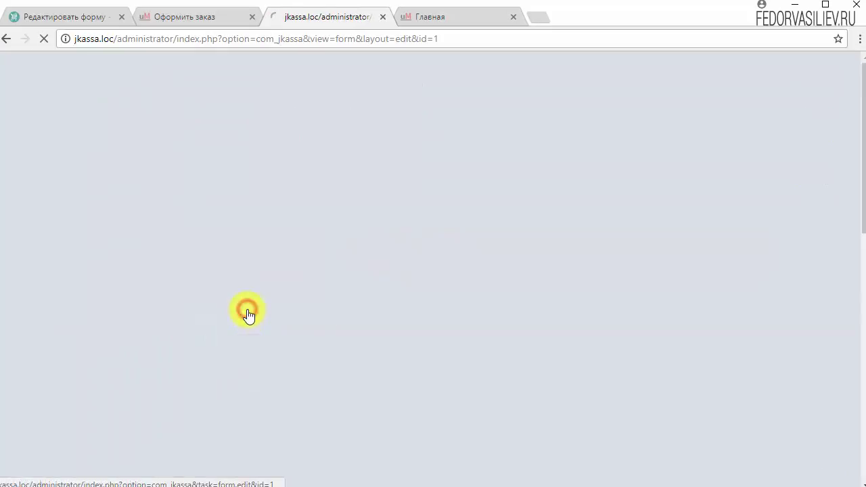
pyautogui.click(47, 119)
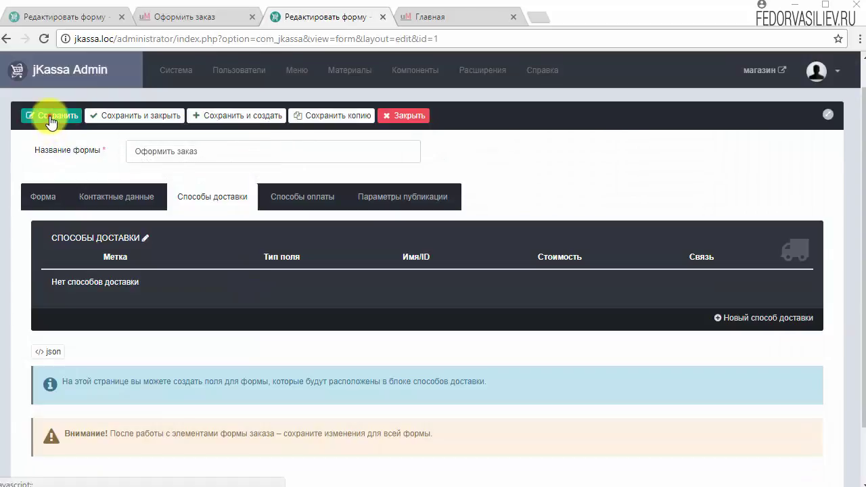
pyautogui.scroll(-2, 203, 230)
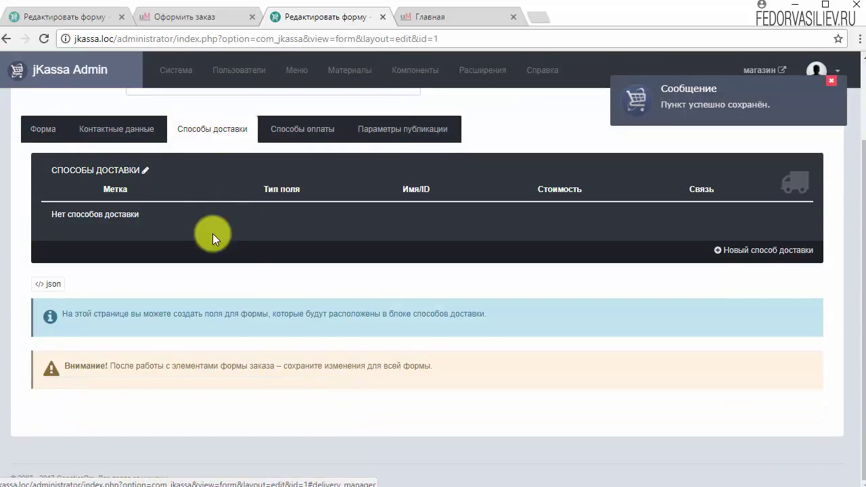
pyautogui.click(753, 248)
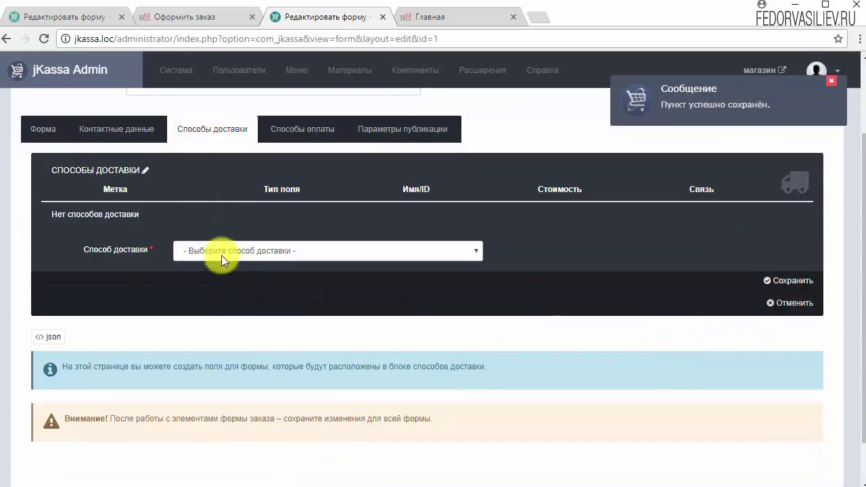
pyautogui.click(277, 244)
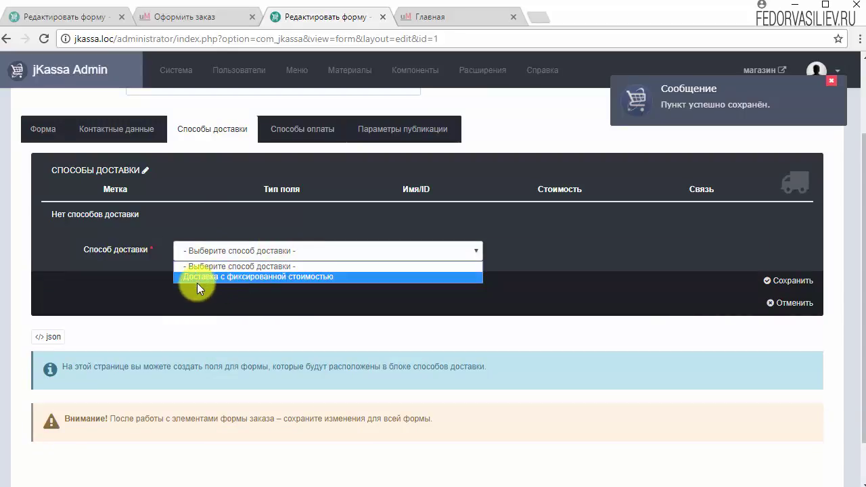
pyautogui.click(250, 282)
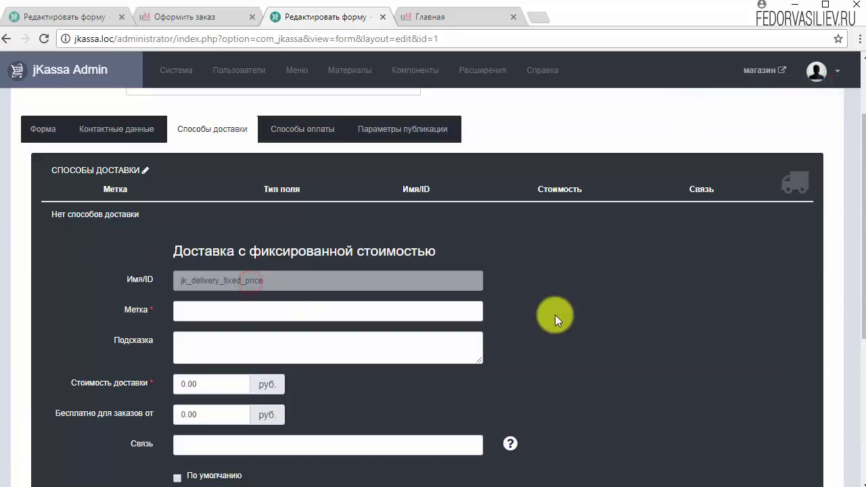
# - Label it Самовывоз with a pickup hint, 0.00 cost and threshold, default, and save
pyautogui.scroll(-1, 553, 312)
pyautogui.rightClick(181, 241)
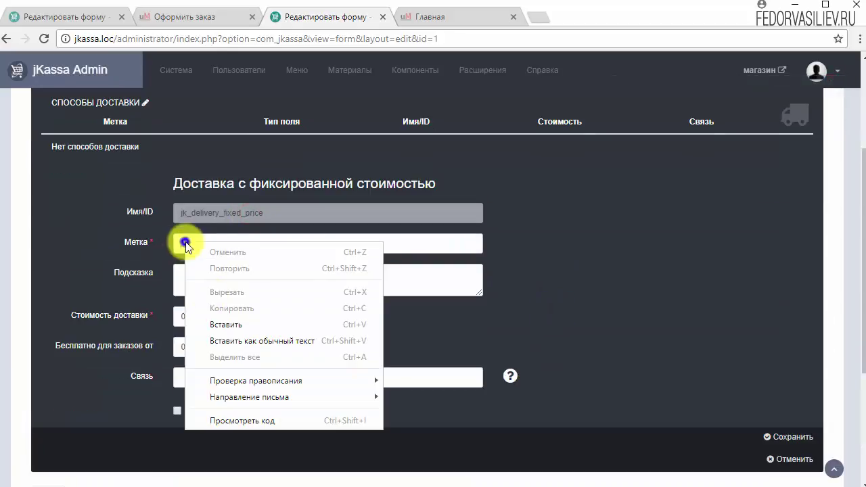
pyautogui.click(210, 321)
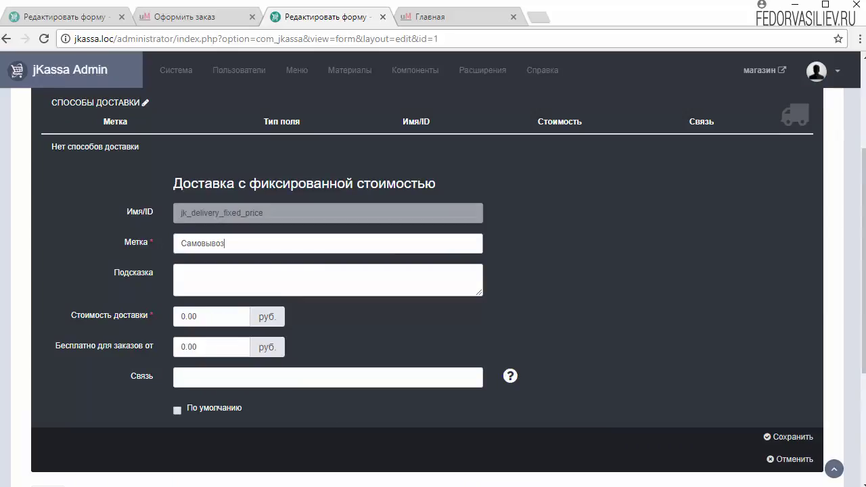
pyautogui.press('Tab')
pyautogui.write('Самостоятельный вывоз из нашего магазина.')
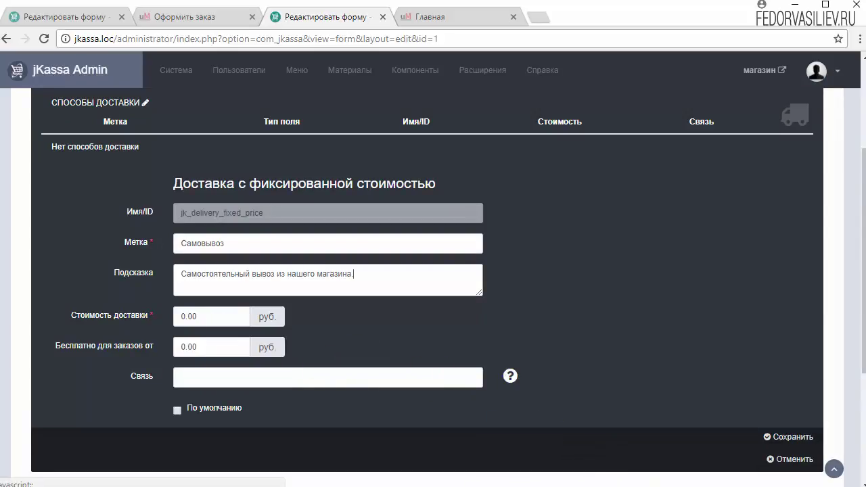
pyautogui.click(196, 317)
pyautogui.click(112, 382)
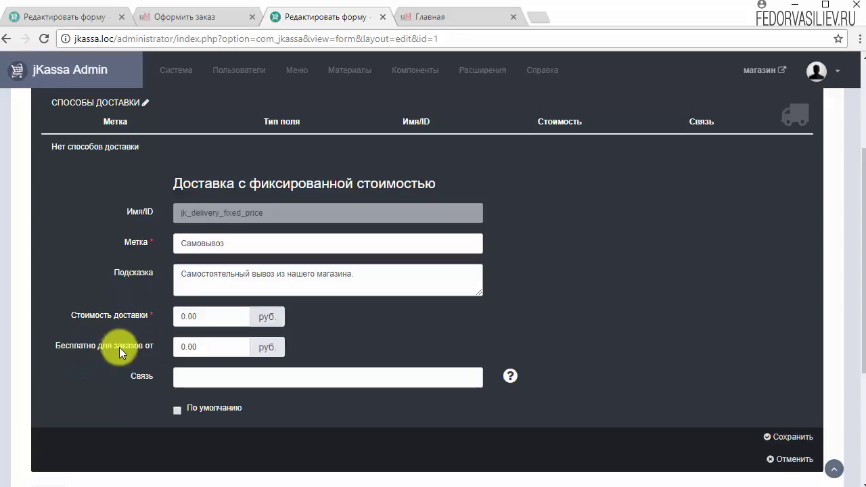
pyautogui.click(202, 346)
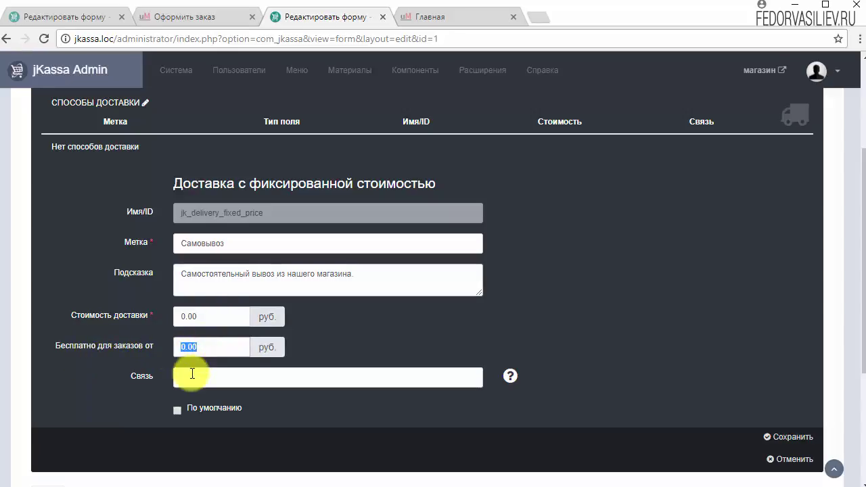
pyautogui.click(451, 334)
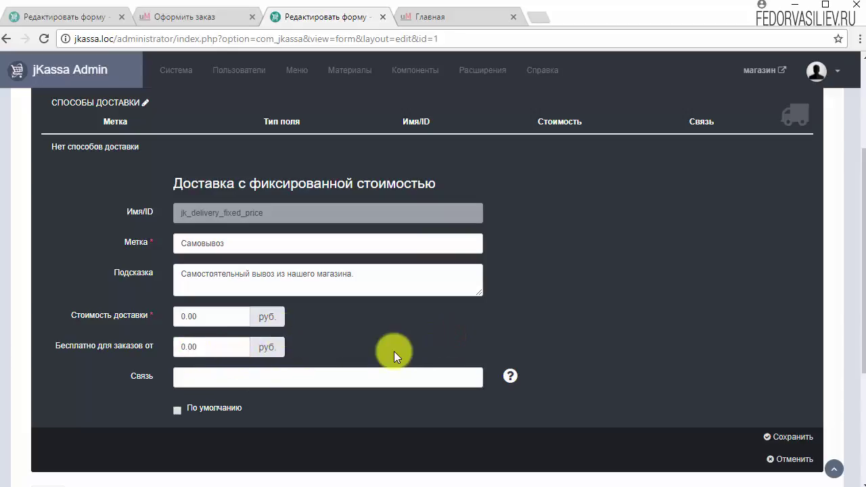
pyautogui.click(177, 410)
pyautogui.click(800, 436)
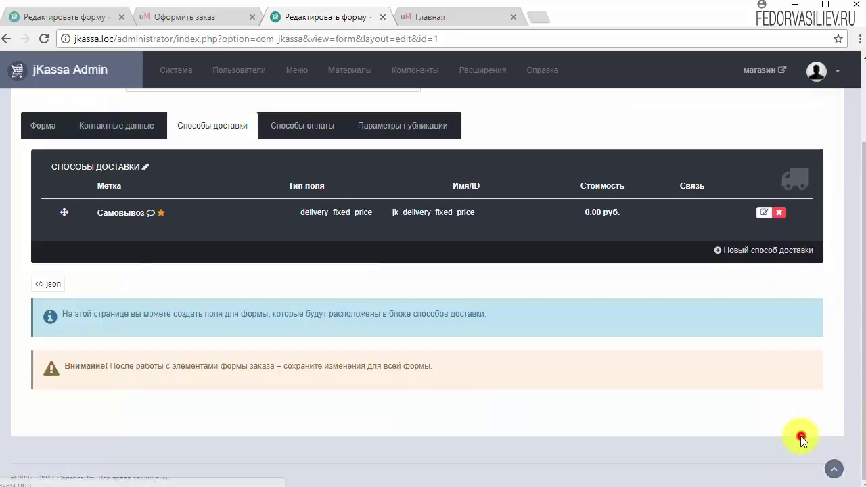
# - Add a new Оплата наличными payment method field to the form
pyautogui.scroll(2, 717, 424)
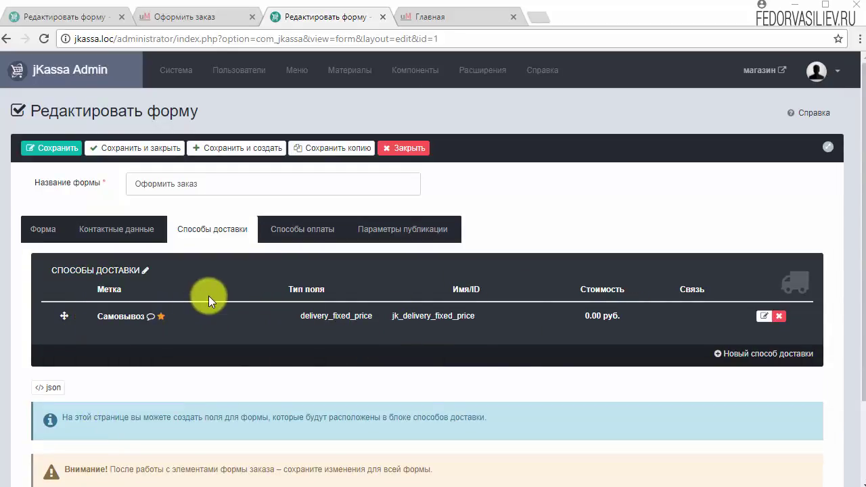
pyautogui.click(298, 229)
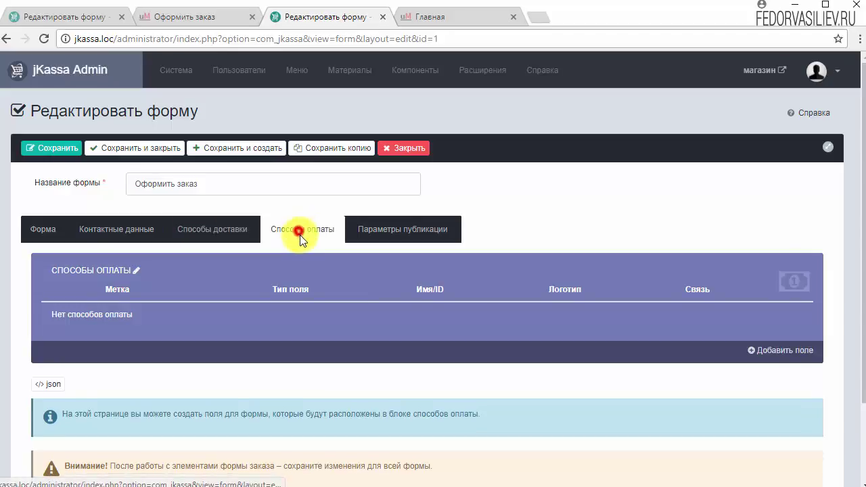
pyautogui.click(771, 349)
pyautogui.scroll(-3, 633, 316)
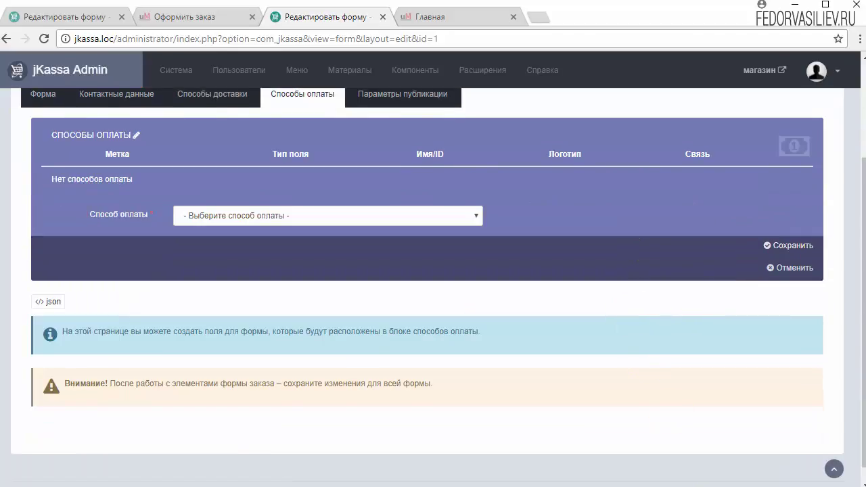
pyautogui.click(203, 215)
pyautogui.click(203, 242)
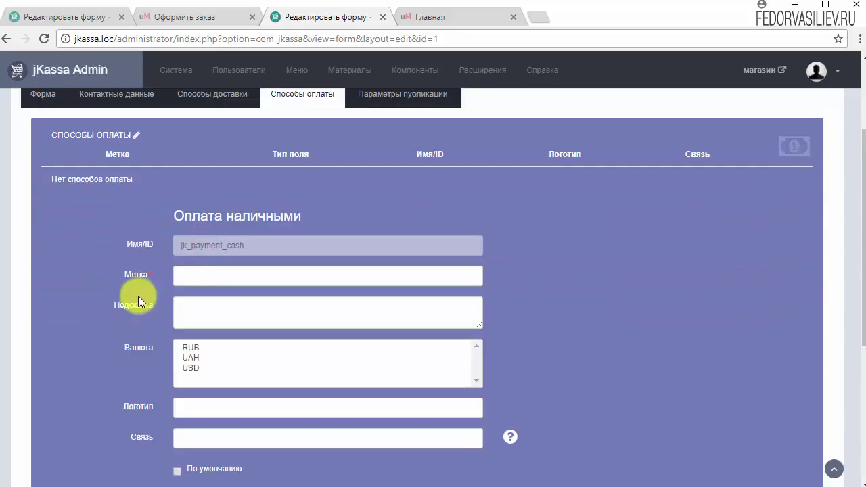
# - Label it Наличными, accept RUB, UAH and USD, make it default, and save
pyautogui.rightClick(200, 279)
pyautogui.click(241, 361)
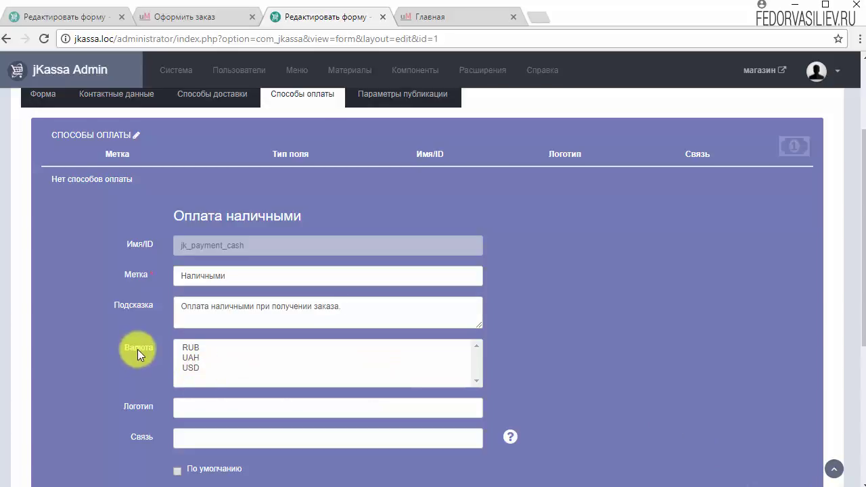
pyautogui.click(191, 368)
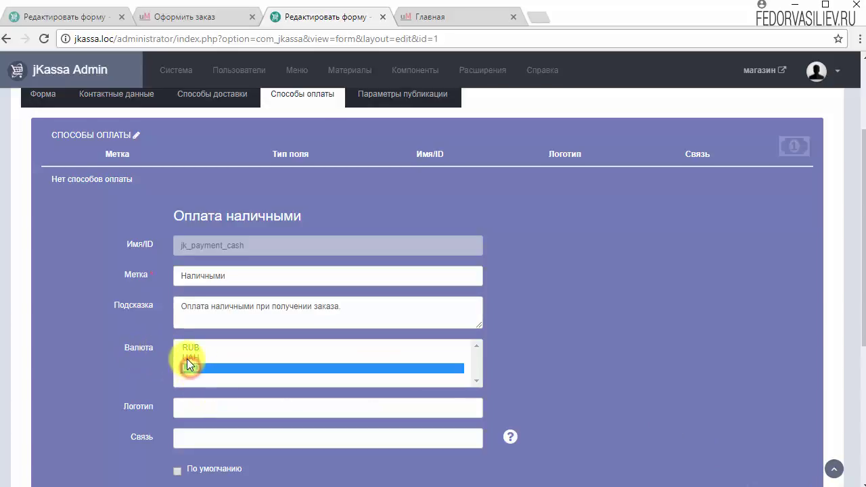
pyautogui.keyDown('ctrl'); pyautogui.click(187, 357); pyautogui.keyUp('ctrl')
pyautogui.keyDown('ctrl'); pyautogui.click(187, 347); pyautogui.keyUp('ctrl')
pyautogui.click(188, 346)
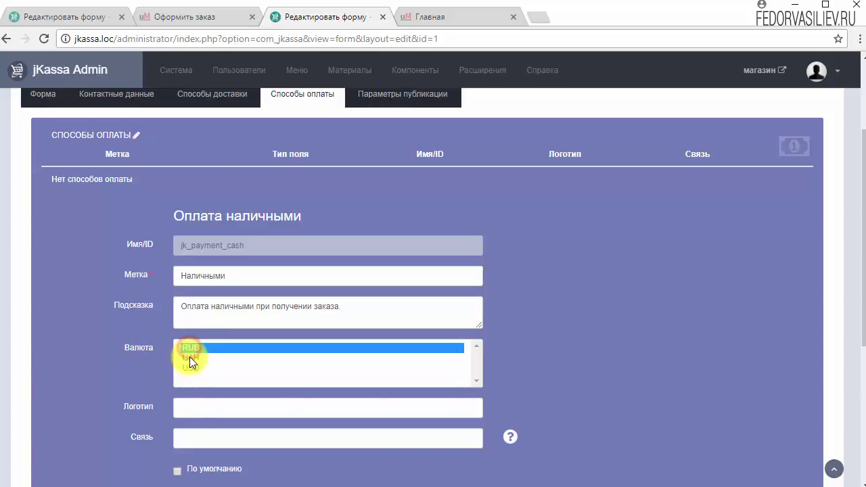
pyautogui.click(191, 359)
pyautogui.keyDown('ctrl'); pyautogui.click(190, 369); pyautogui.keyUp('ctrl')
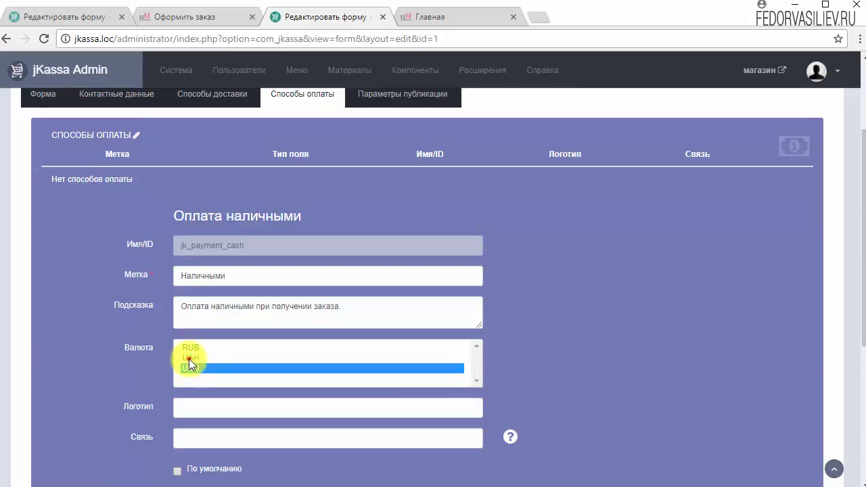
pyautogui.keyDown('ctrl'); pyautogui.click(190, 349); pyautogui.keyUp('ctrl')
pyautogui.scroll(-1, 591, 366)
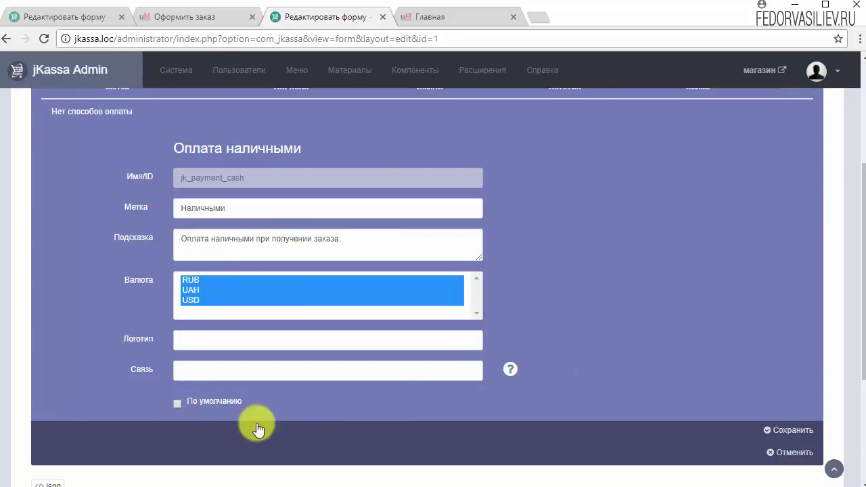
pyautogui.click(177, 404)
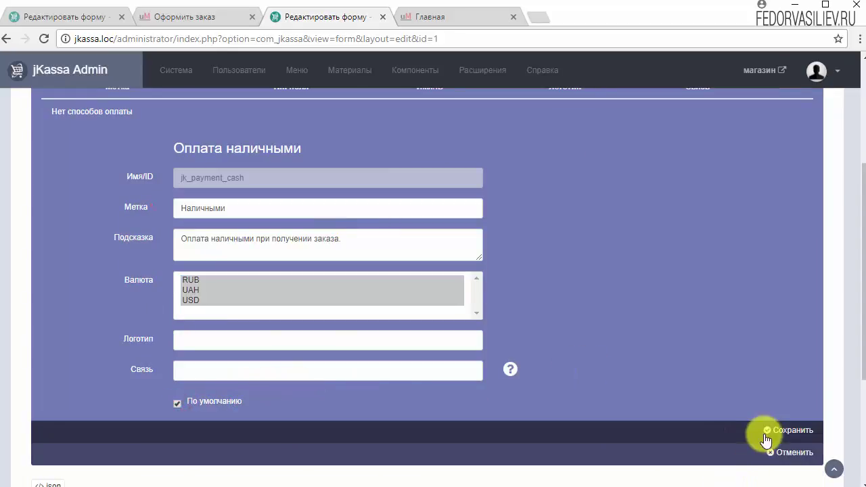
pyautogui.click(784, 430)
pyautogui.scroll(1, 621, 406)
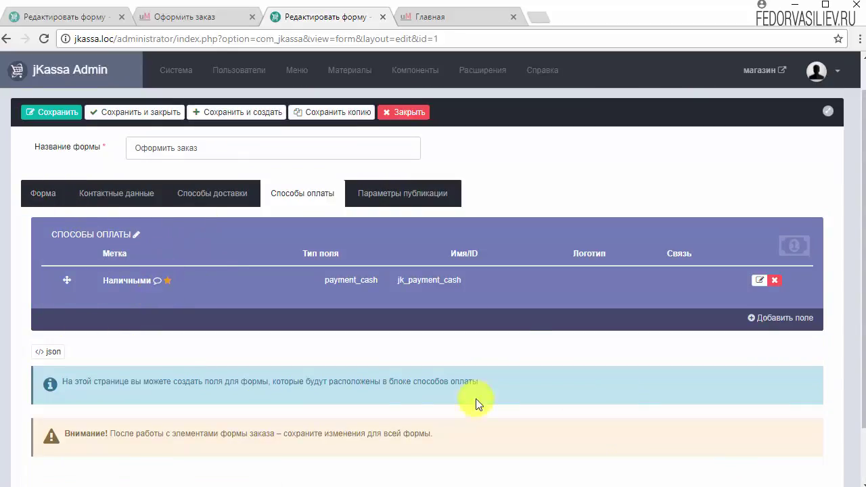
# - Save and close Оформить заказ, star it as the default order form, and return to the shop
pyautogui.click(125, 112)
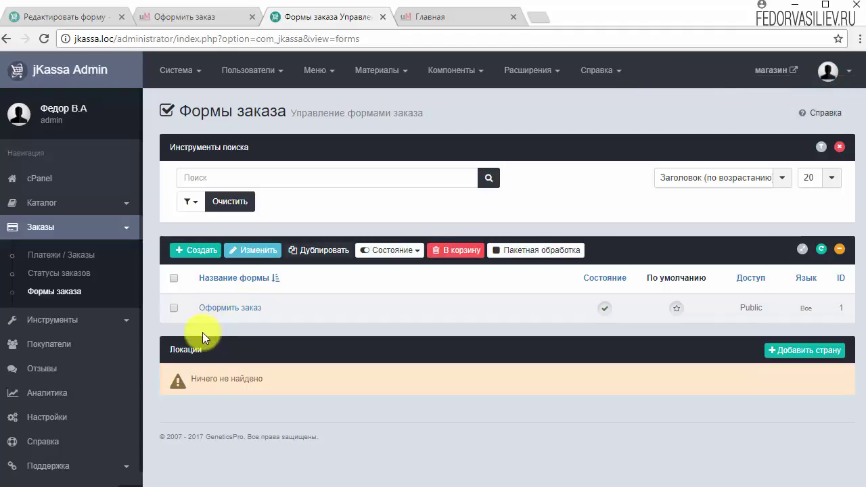
pyautogui.click(677, 310)
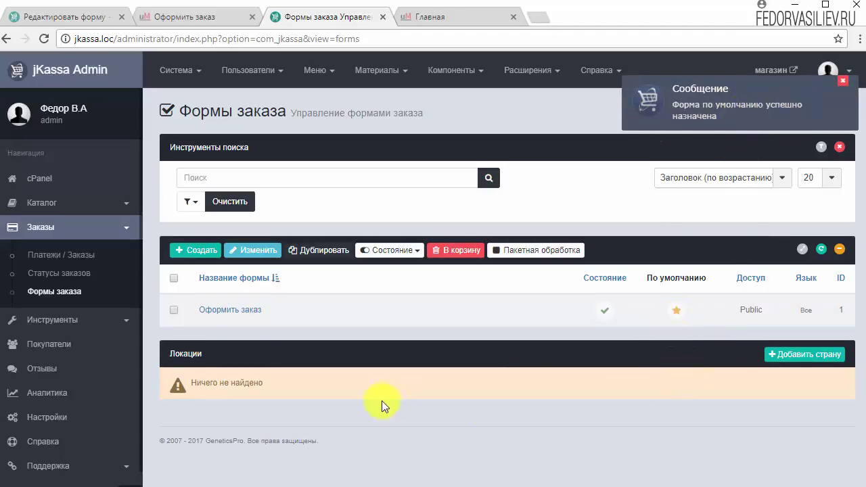
pyautogui.hotkey('ctrl', 'Tab')
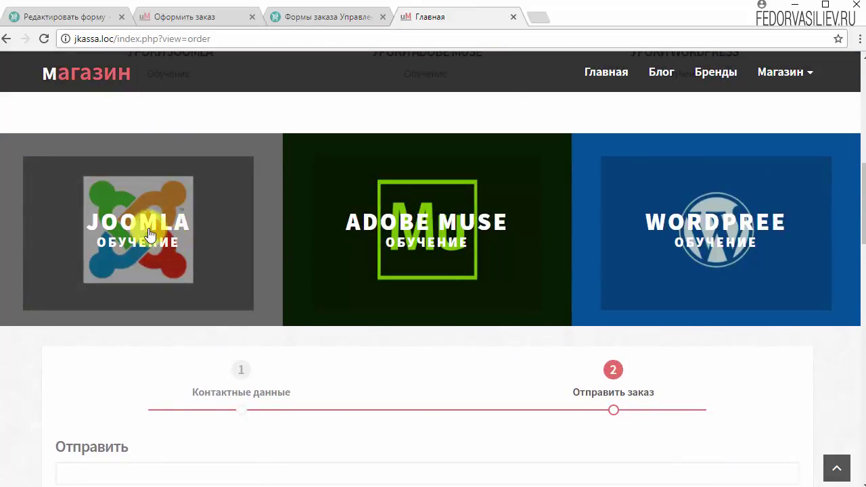
# - Add Landing page НА ЛЕТУ (9) from the Joomla catalogue to the cart and go to checkout
pyautogui.click(150, 234)
pyautogui.scroll(-5, 212, 279)
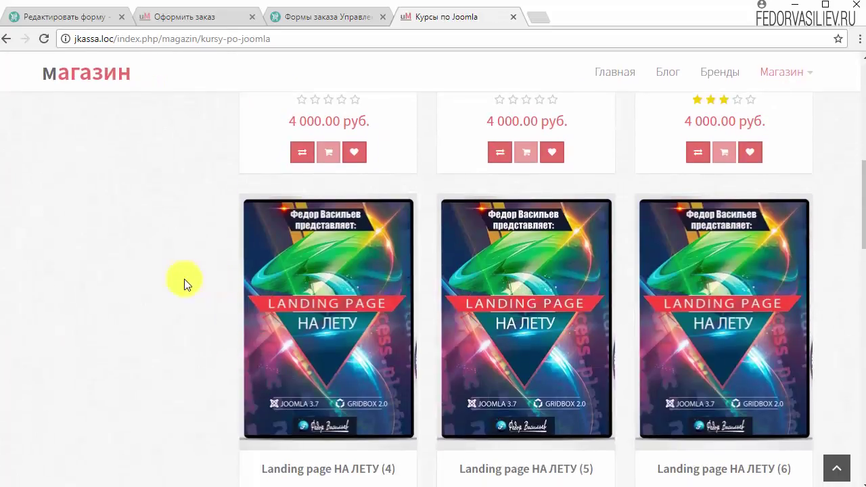
pyautogui.scroll(-10, 176, 280)
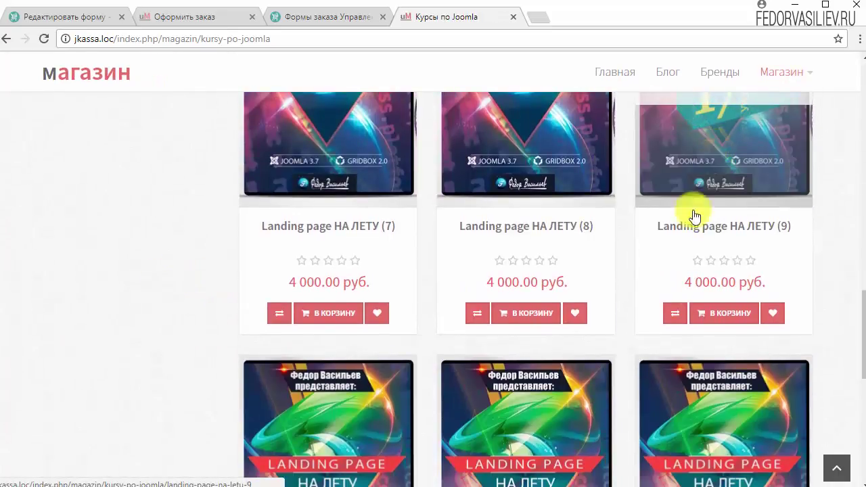
pyautogui.click(710, 313)
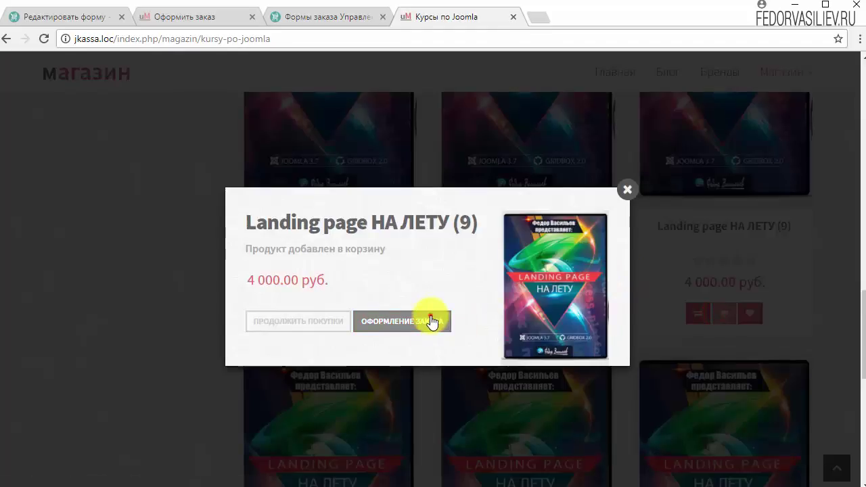
pyautogui.click(431, 322)
# - Check the step bar now includes Способы доставки and Способы оплаты before Отправить заказ
pyautogui.scroll(-10, 324, 301)
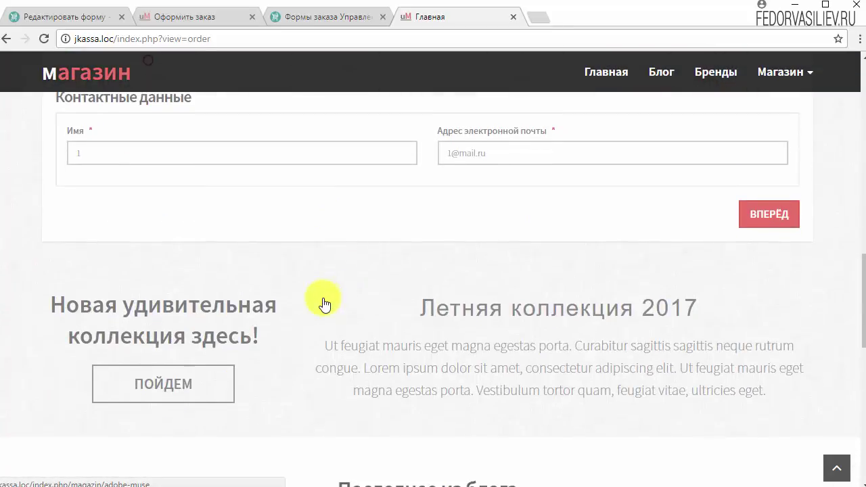
pyautogui.scroll(2, 323, 303)
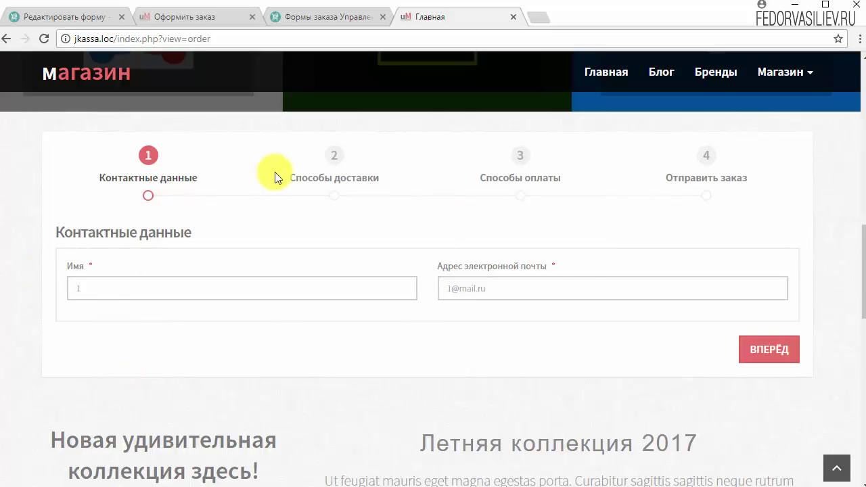
pyautogui.moveTo(302, 179); pyautogui.dragTo(381, 223)
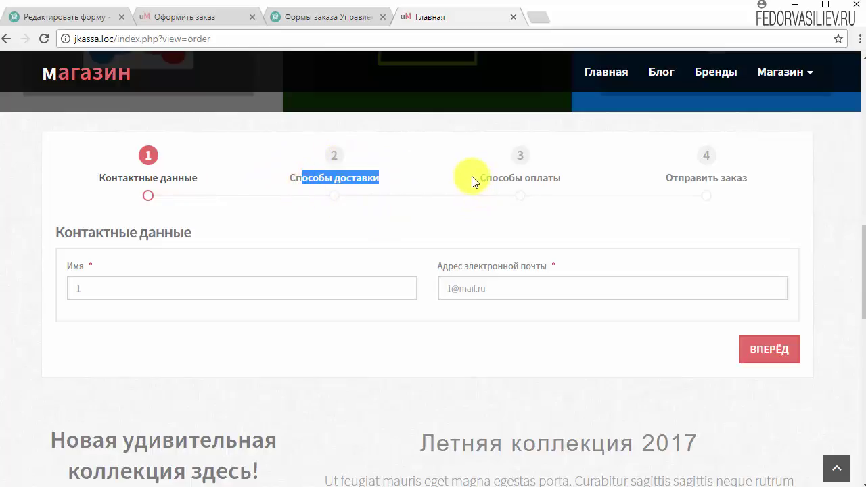
pyautogui.moveTo(471, 177); pyautogui.dragTo(631, 193)
pyautogui.click(652, 173)
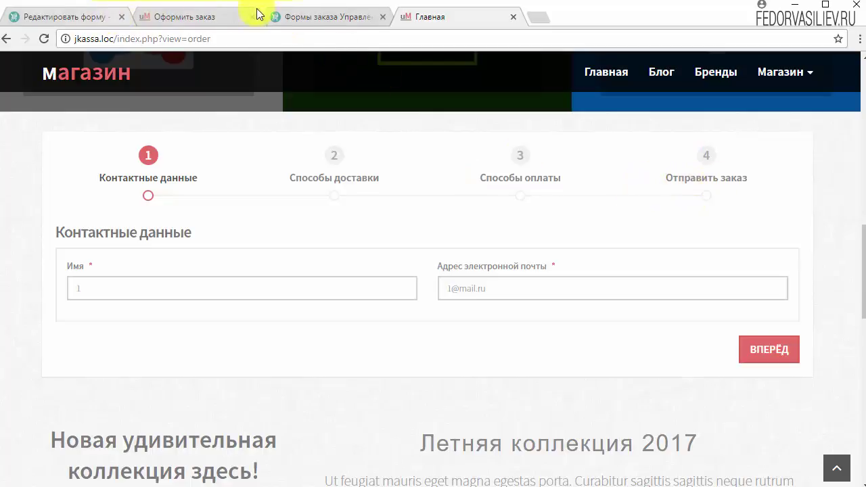
pyautogui.click(297, 16)
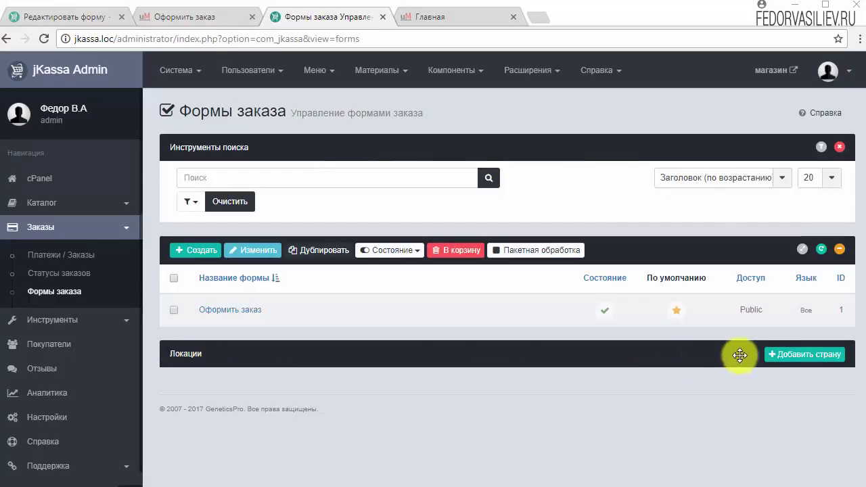
# - Start adding a country, leaving its Язык setting at Все
pyautogui.click(779, 354)
pyautogui.click(258, 405)
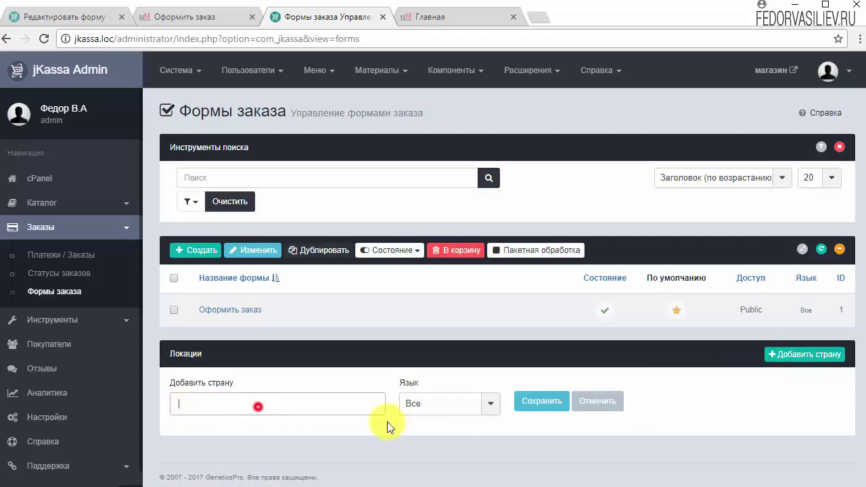
pyautogui.click(464, 405)
pyautogui.click(556, 436)
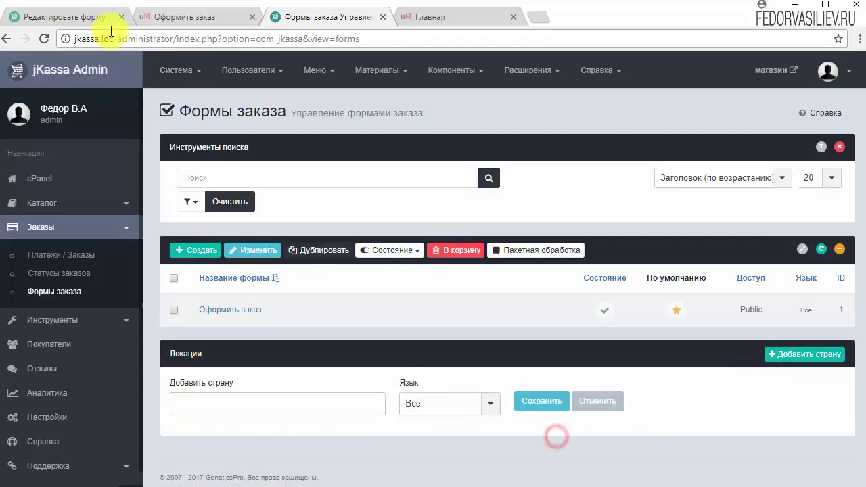
# - Close the demo store's form editor, review its country list, and start Afghanistan regions
pyautogui.click(104, 17)
pyautogui.scroll(2, 272, 286)
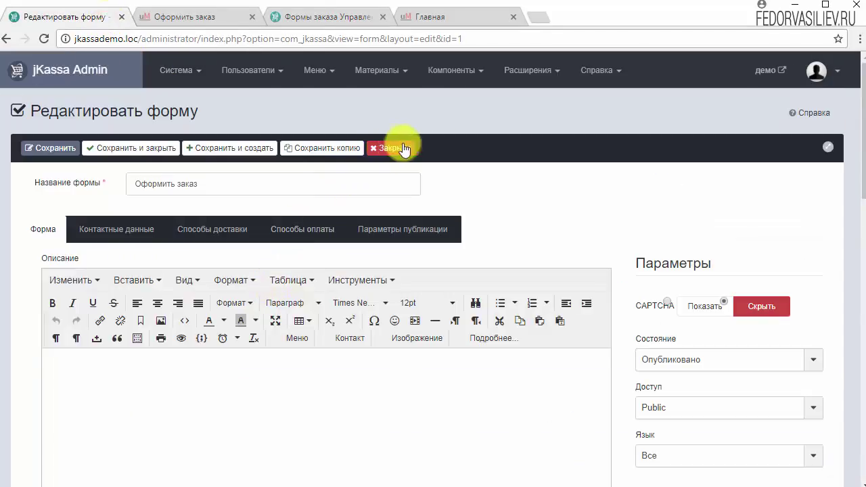
pyautogui.click(401, 148)
pyautogui.scroll(-2, 534, 234)
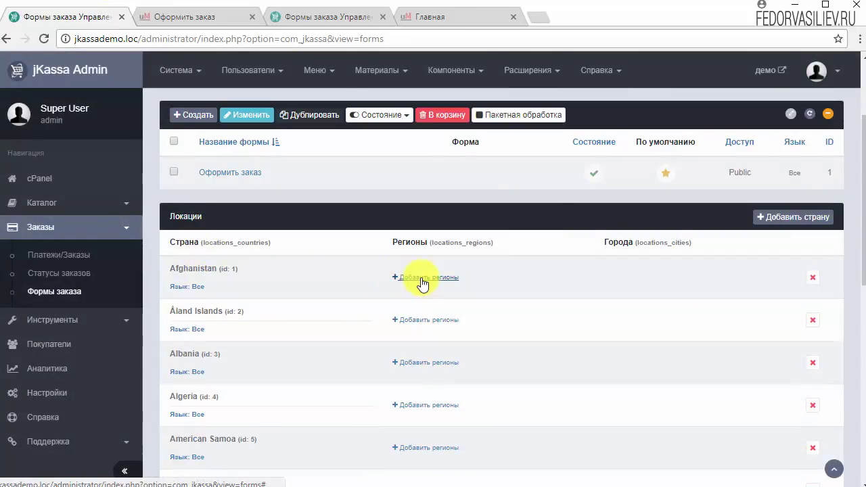
pyautogui.scroll(-7, 215, 277)
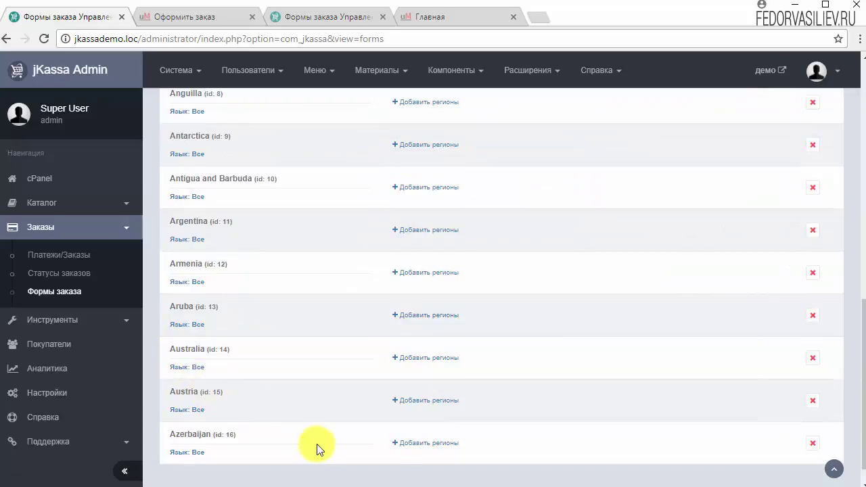
pyautogui.scroll(5, 318, 449)
pyautogui.scroll(4, 399, 379)
pyautogui.click(406, 410)
pyautogui.scroll(-2, 405, 399)
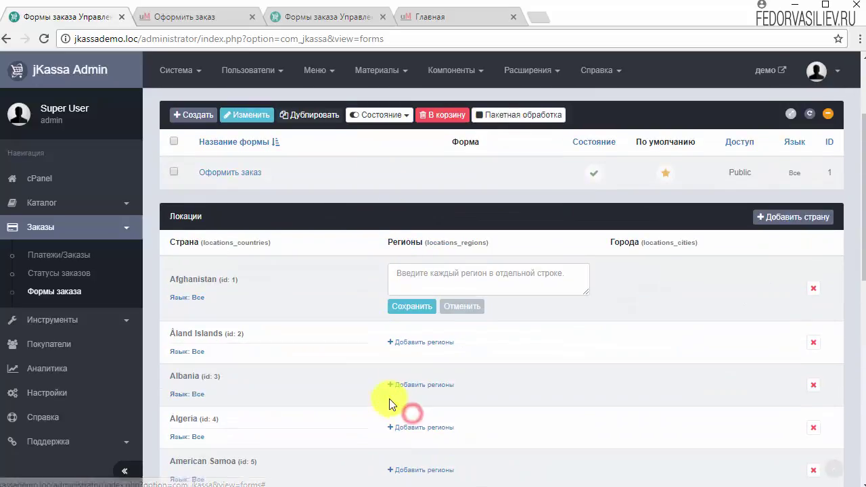
pyautogui.hotkey('ctrl', 'Tab')
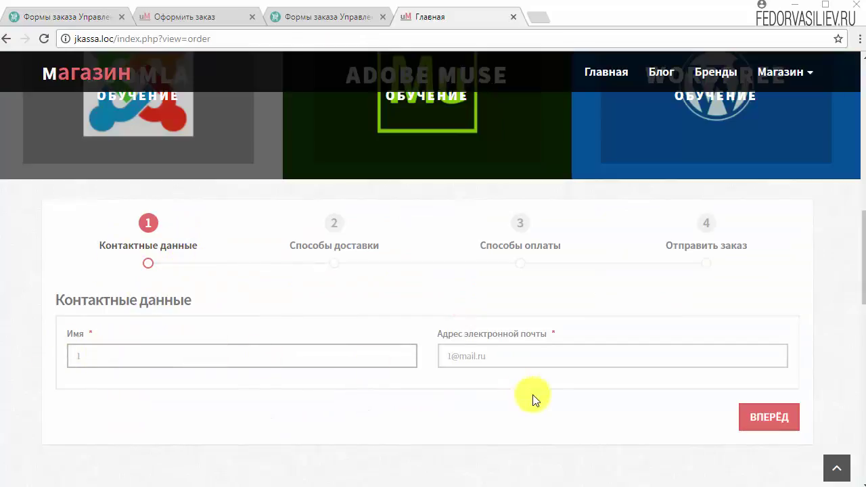
# - Advance checkout with Самовывоз delivery through payment to step 4, Отправить заказ
pyautogui.click(768, 419)
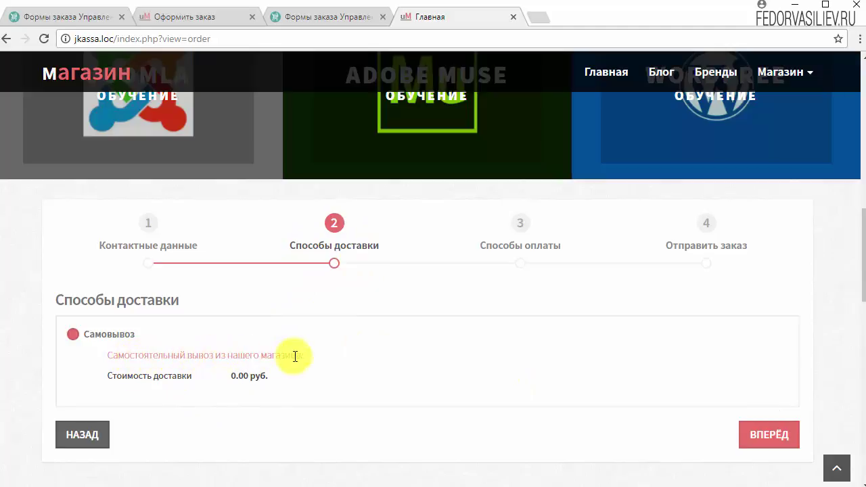
pyautogui.click(74, 338)
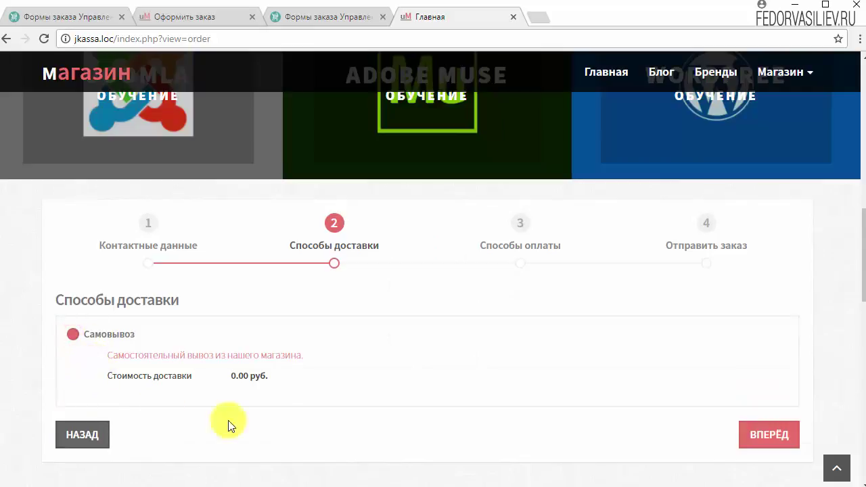
pyautogui.click(750, 438)
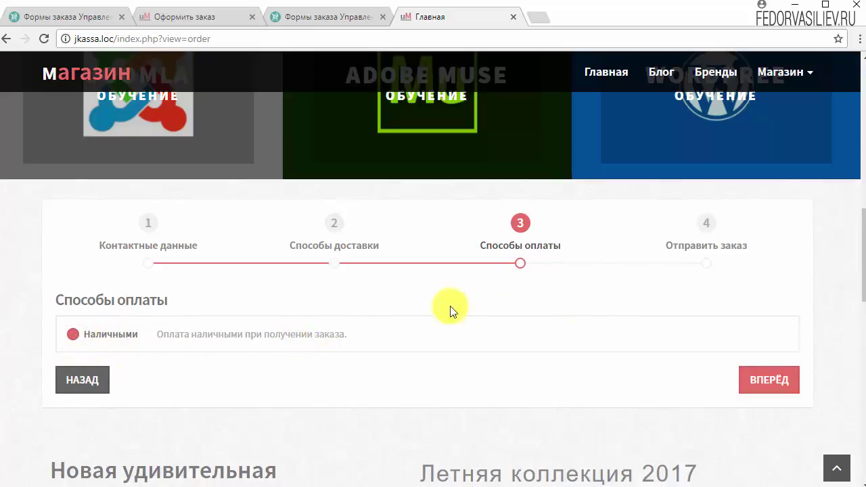
pyautogui.click(771, 382)
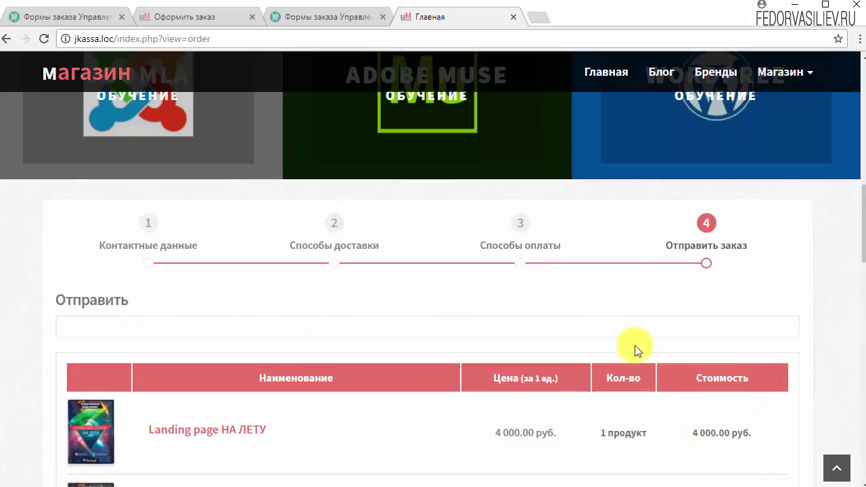
# - Review the four courses totalling 16 000.00 руб., then switch to the demo store's Формы заказа admin
pyautogui.scroll(-6, 696, 262)
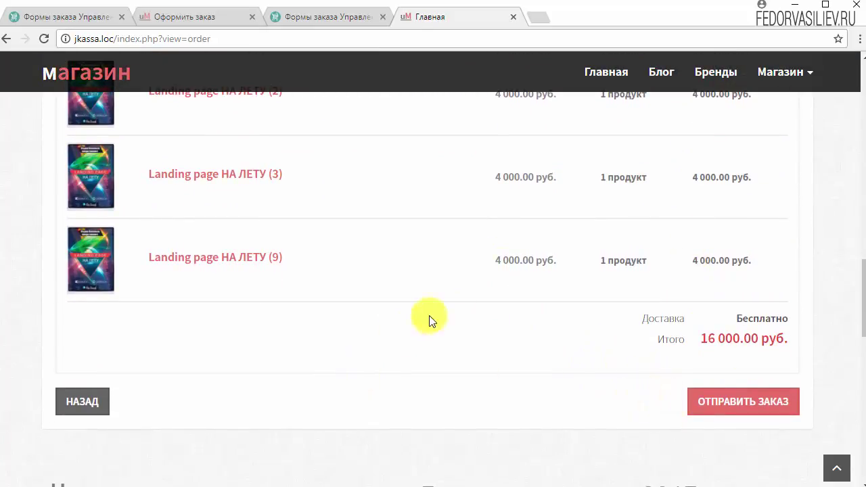
pyautogui.scroll(8, 428, 320)
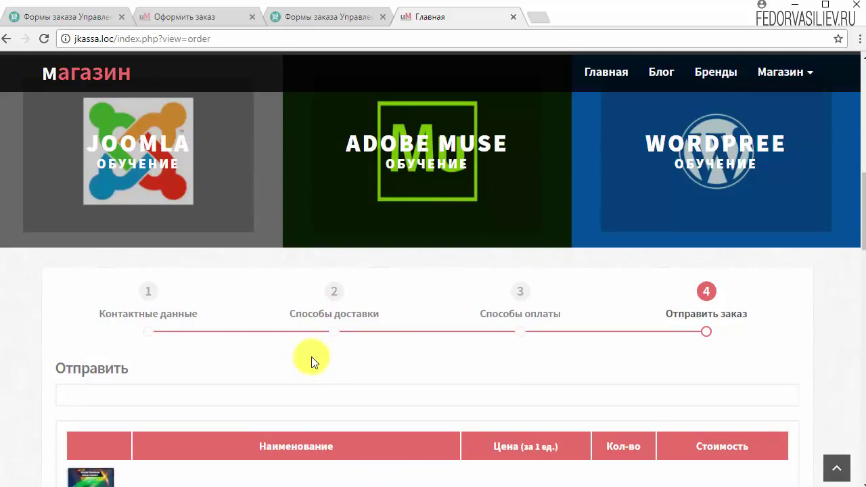
pyautogui.scroll(-3, 312, 357)
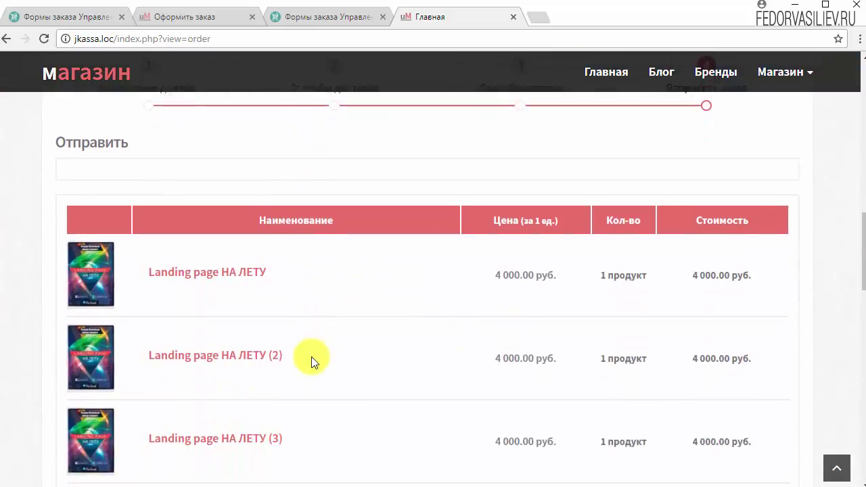
pyautogui.scroll(10, 311, 357)
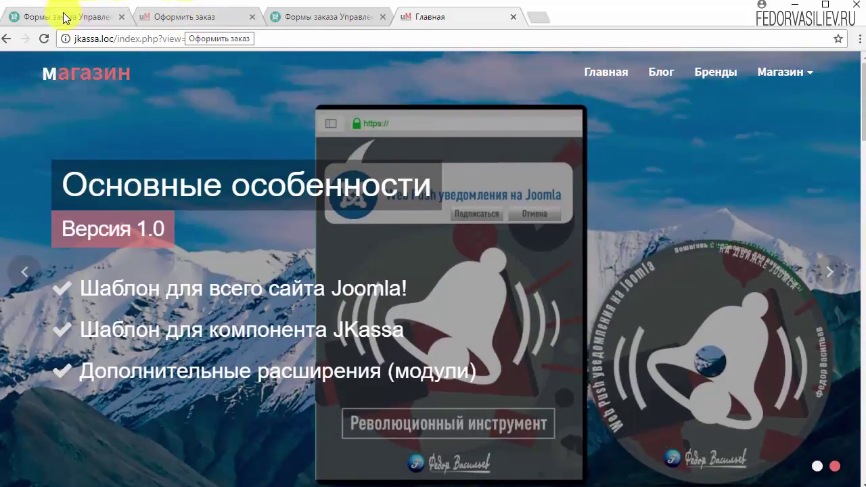
pyautogui.click(66, 17)
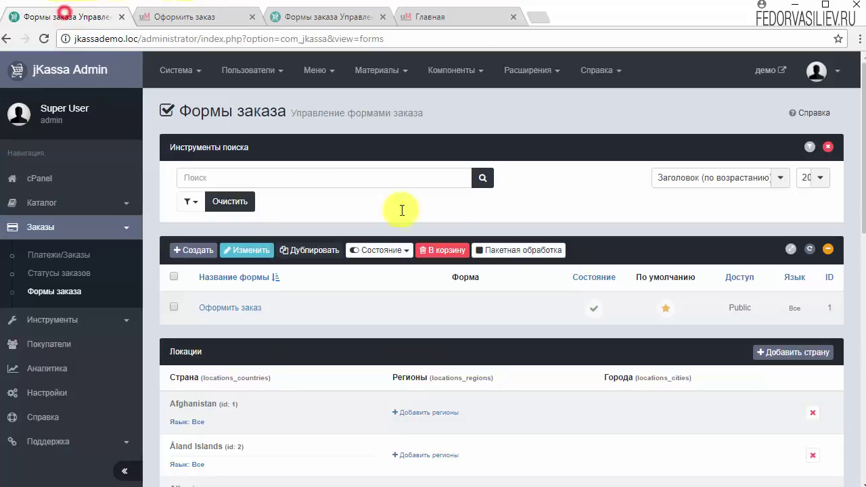
# - Open the demo store's /checkout page via the Оформить заказ link and scroll through its contact form
pyautogui.click(181, 17)
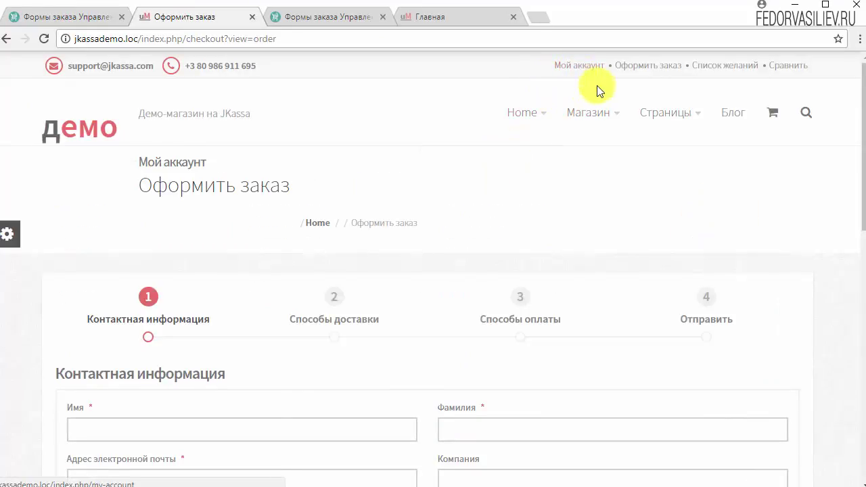
pyautogui.click(648, 70)
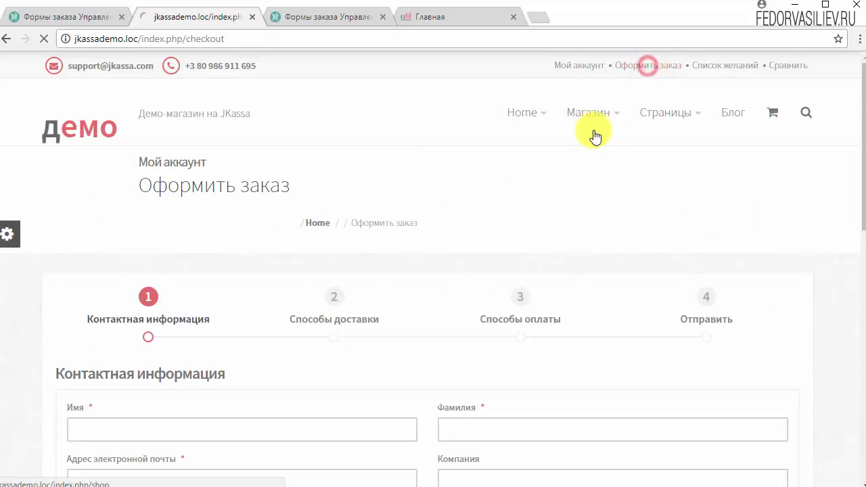
pyautogui.scroll(-5, 425, 271)
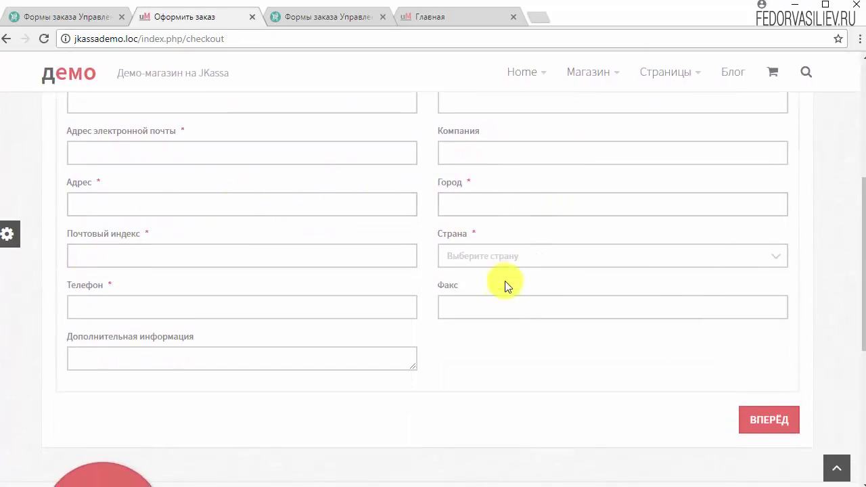
pyautogui.scroll(5, 340, 309)
pyautogui.scroll(-2, 181, 282)
pyautogui.scroll(-7, 773, 218)
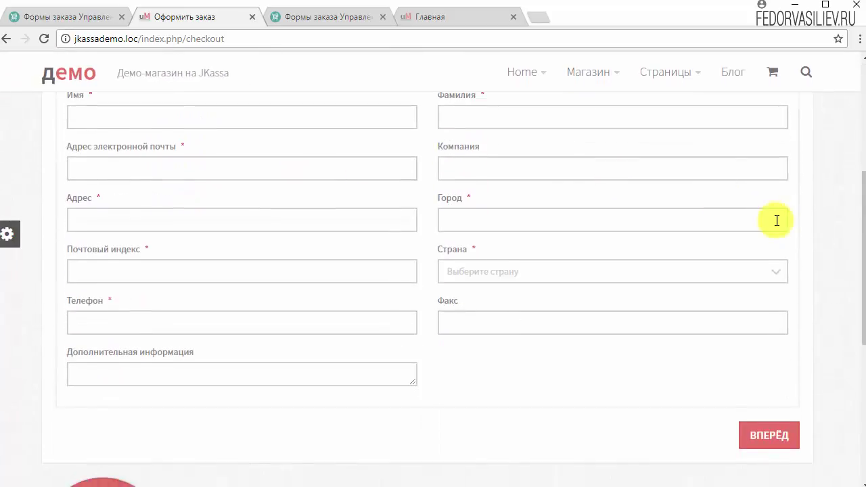
pyautogui.scroll(10, 493, 276)
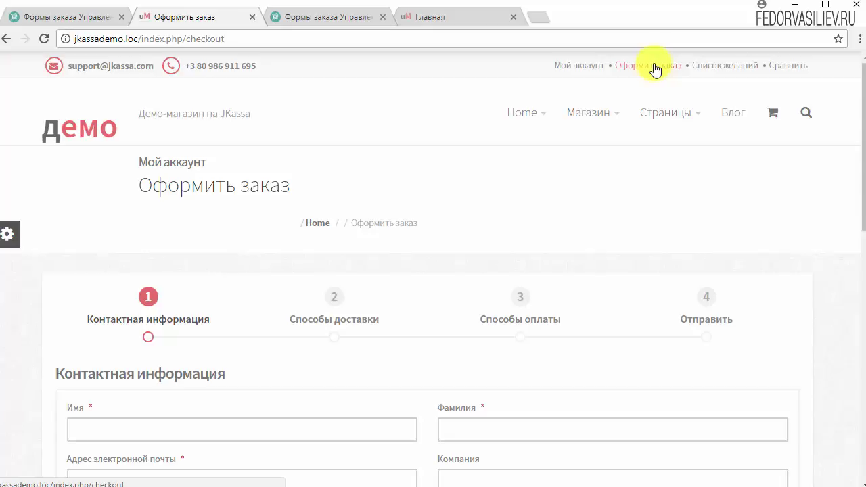
pyautogui.scroll(-6, 425, 300)
pyautogui.scroll(6, 599, 399)
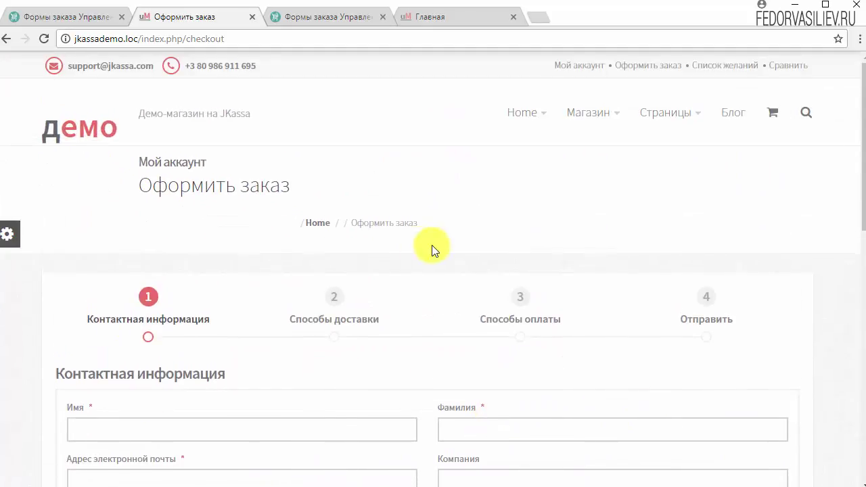
pyautogui.scroll(-3, 506, 174)
pyautogui.scroll(3, 546, 228)
pyautogui.hotkey('ctrl', 'Tab')
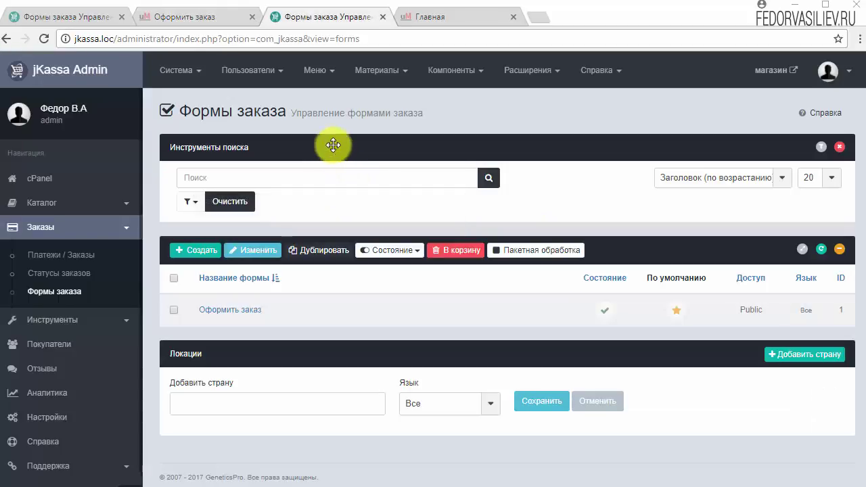
# - In the Menu Manager, create and save a site menu titled 'top menu' with menu type 'top menu'
pyautogui.click(315, 70)
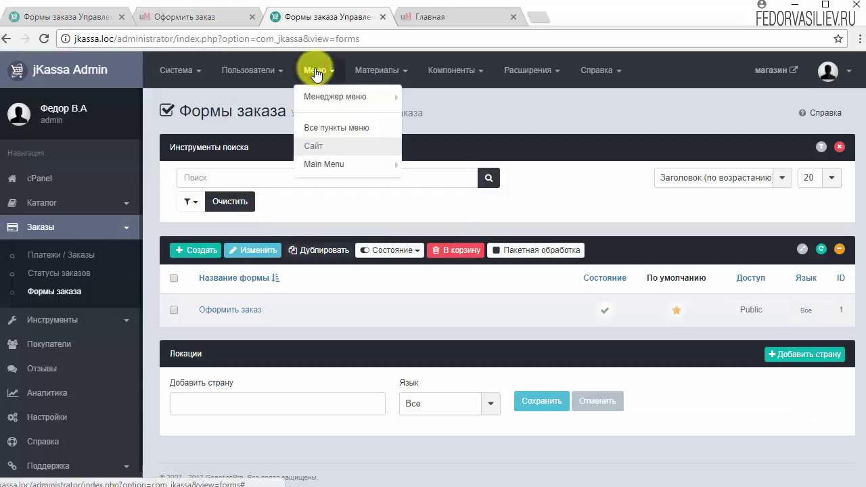
pyautogui.click(322, 174)
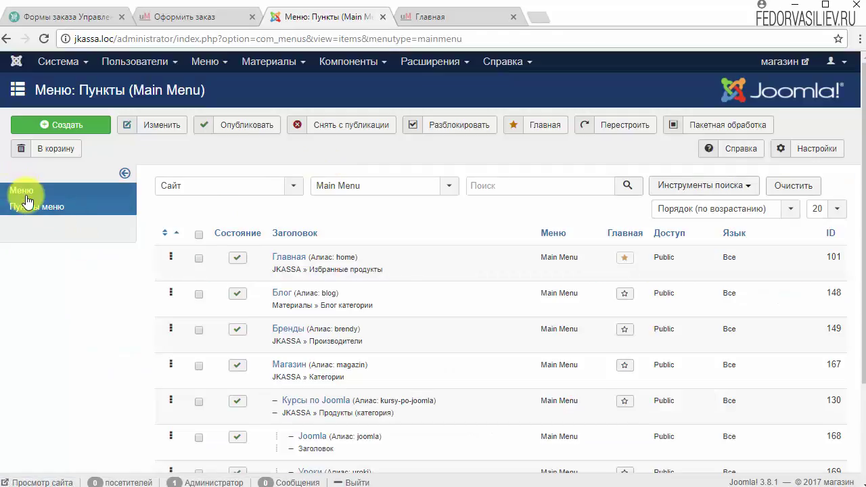
pyautogui.click(23, 192)
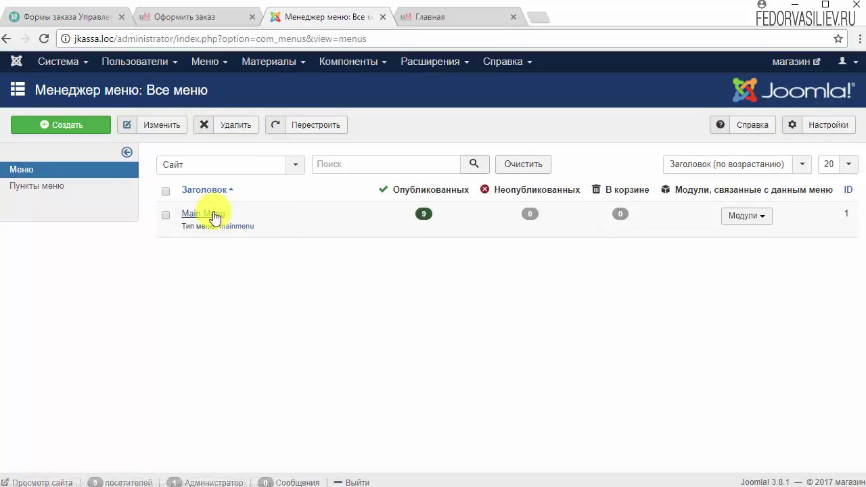
pyautogui.click(81, 127)
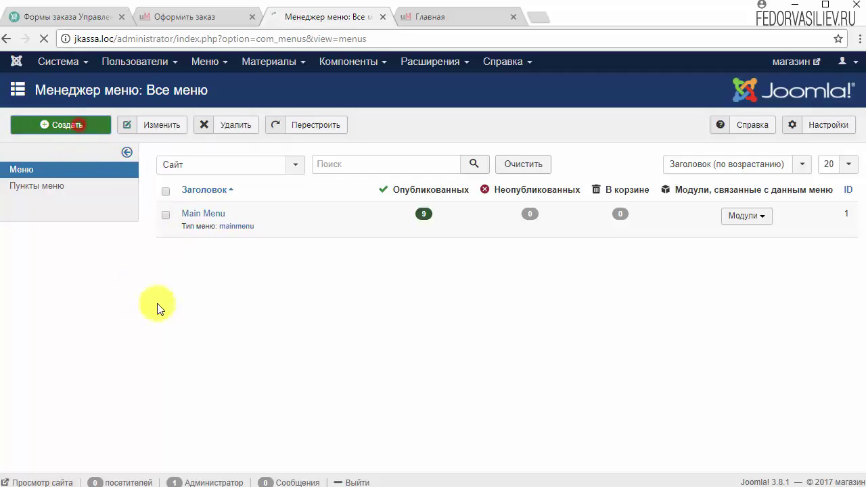
pyautogui.click(131, 166)
pyautogui.write('top menu')
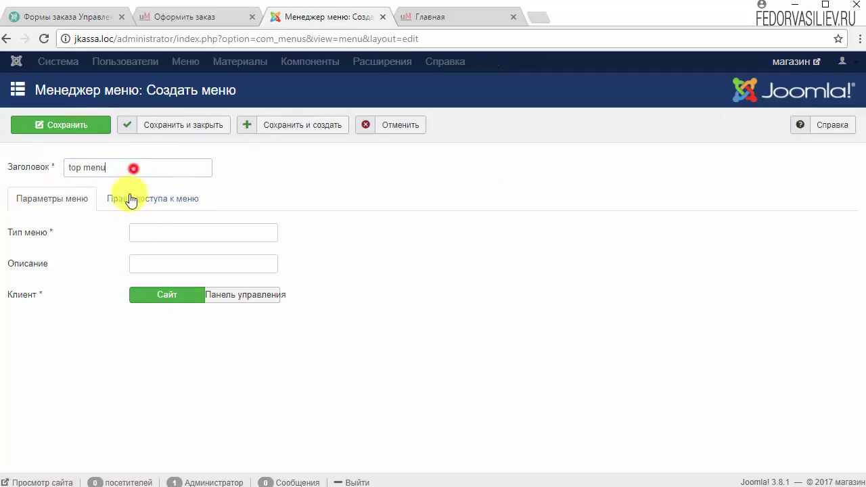
pyautogui.rightClick(155, 231)
pyautogui.click(195, 312)
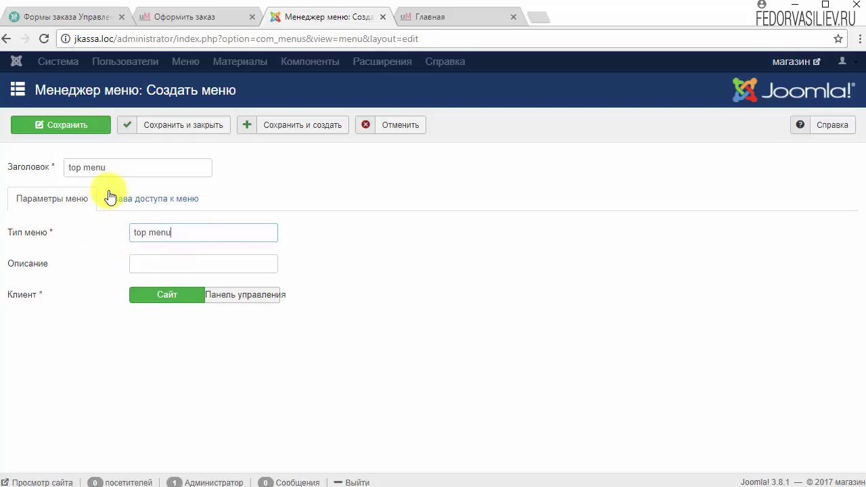
pyautogui.click(174, 124)
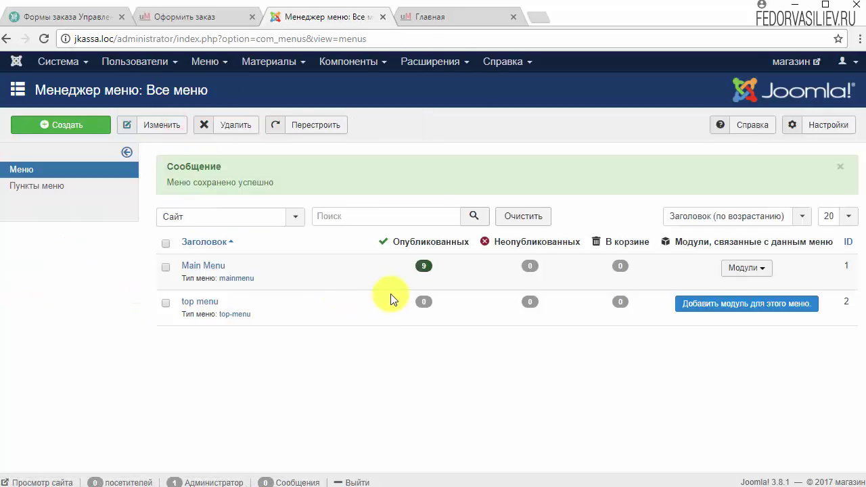
# - Add a module for top menu titled 'top menu', title hidden, in position Search [position-0]
pyautogui.click(705, 315)
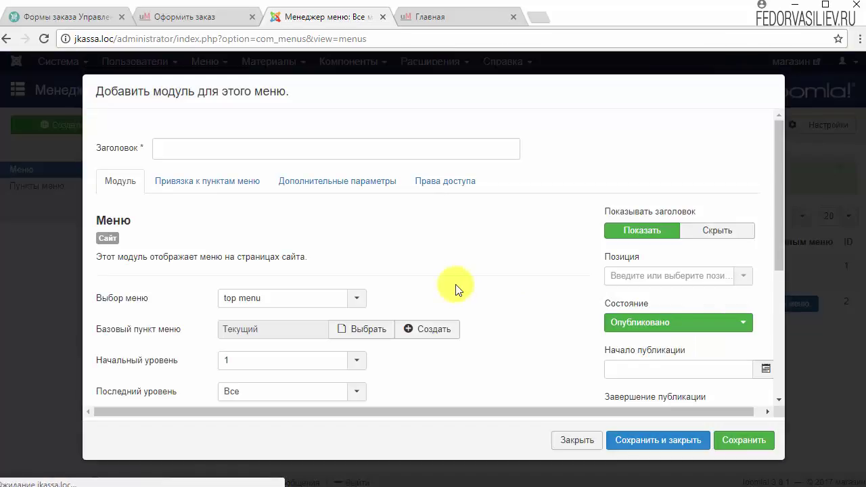
pyautogui.click(237, 143)
pyautogui.write('top menu')
pyautogui.click(628, 136)
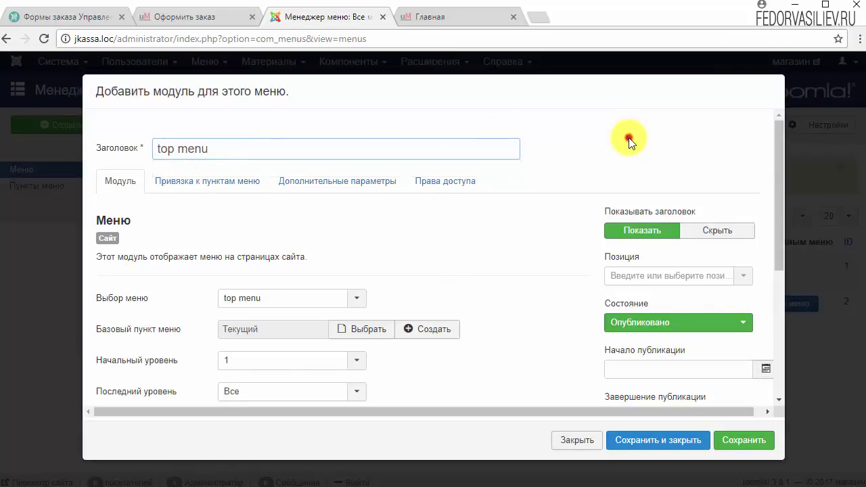
pyautogui.click(715, 232)
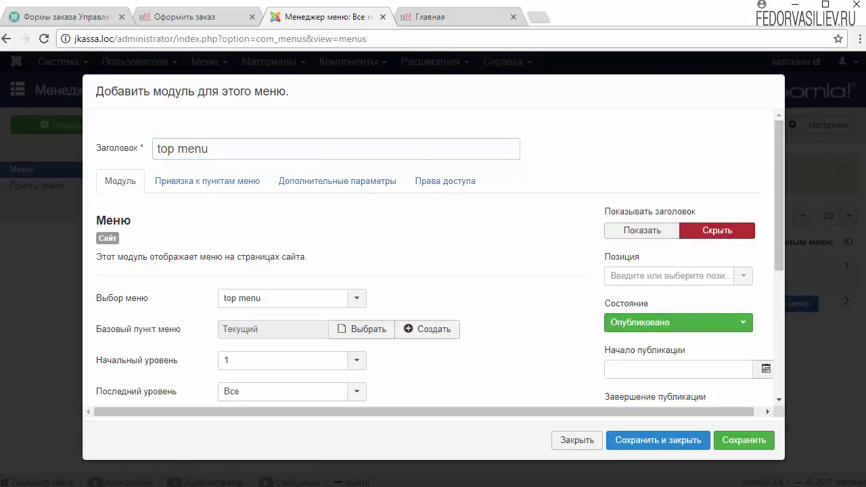
pyautogui.click(743, 275)
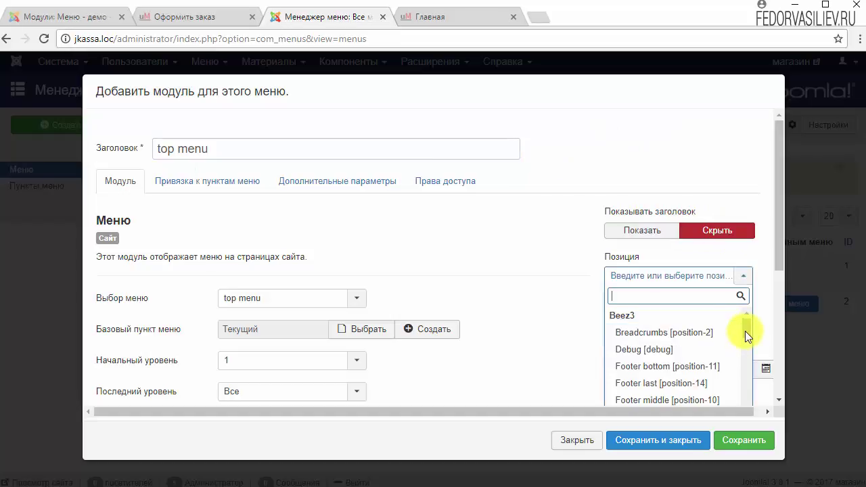
pyautogui.moveTo(745, 331); pyautogui.dragTo(743, 354)
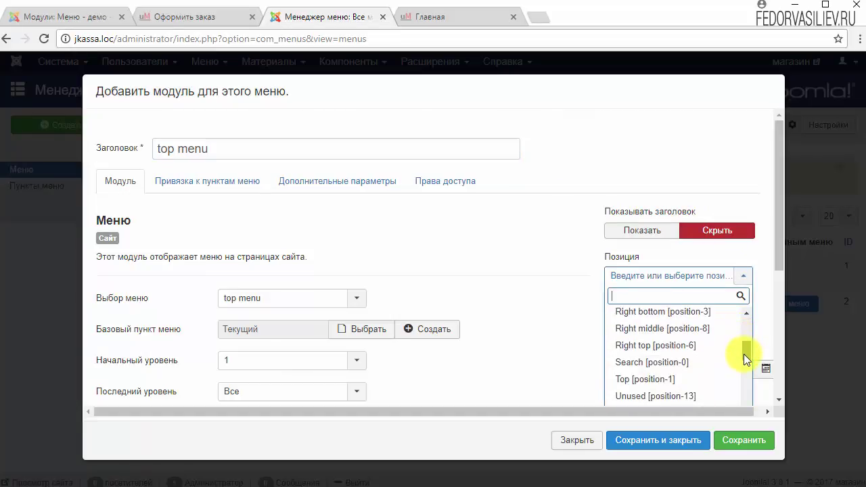
pyautogui.click(643, 365)
# - Set the module's menu class suffix to 'list-inline links' and save and close it
pyautogui.scroll(-2, 514, 290)
pyautogui.scroll(2, 318, 299)
pyautogui.scroll(-2, 336, 297)
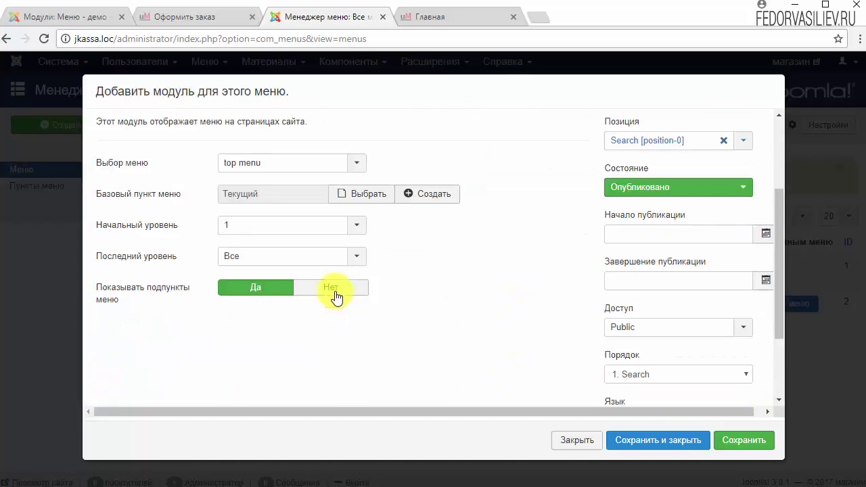
pyautogui.scroll(2, 154, 254)
pyautogui.click(184, 188)
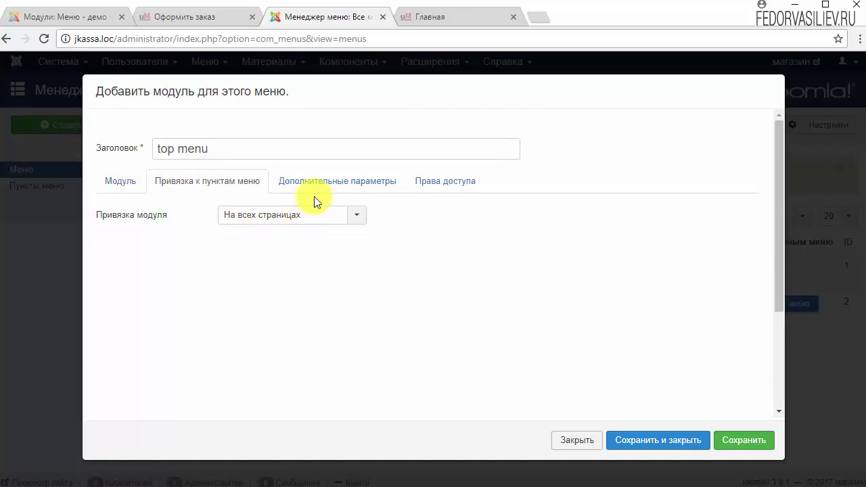
pyautogui.click(333, 182)
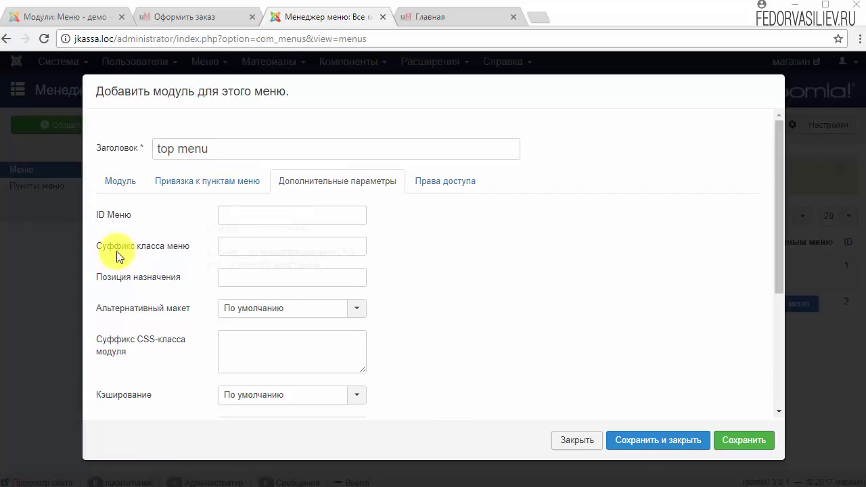
pyautogui.moveTo(117, 256)
pyautogui.rightClick(228, 245)
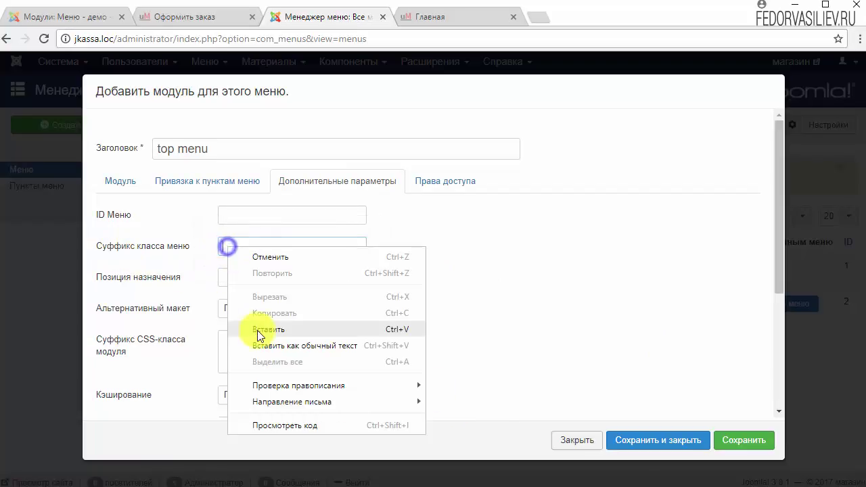
pyautogui.click(254, 328)
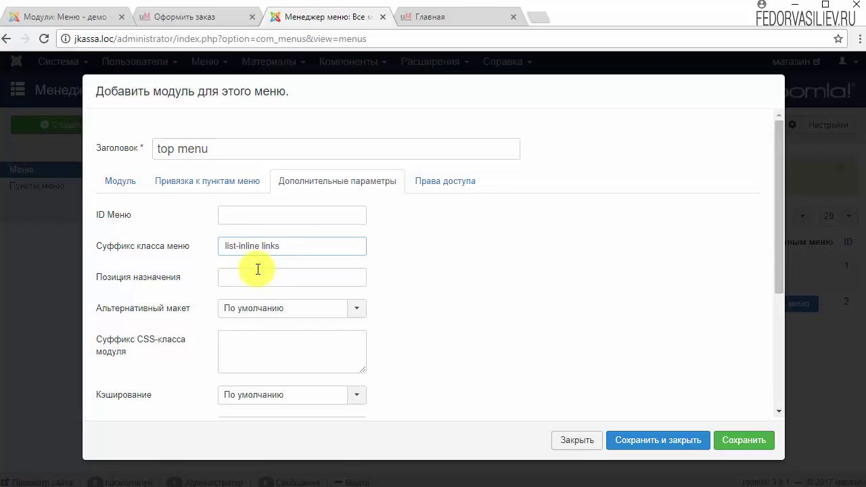
pyautogui.click(657, 440)
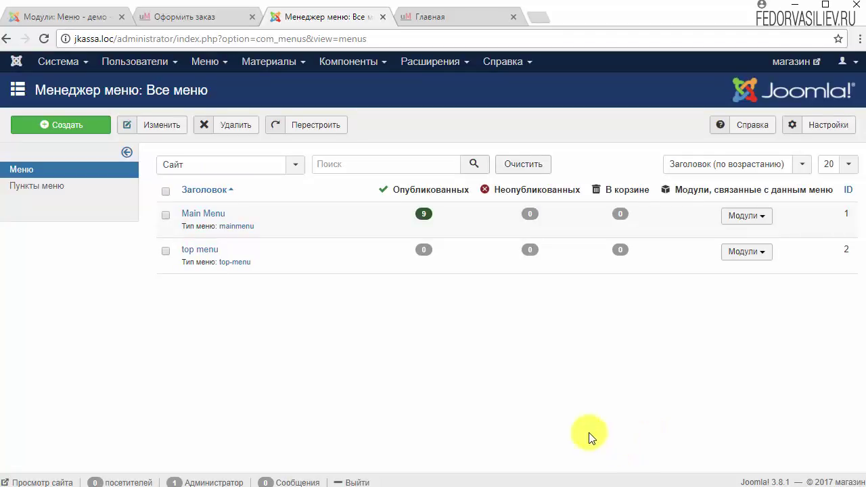
# - Add the 'Оформить заказ' item to top menu as a JKASSA Страница заказа and save it
pyautogui.click(194, 252)
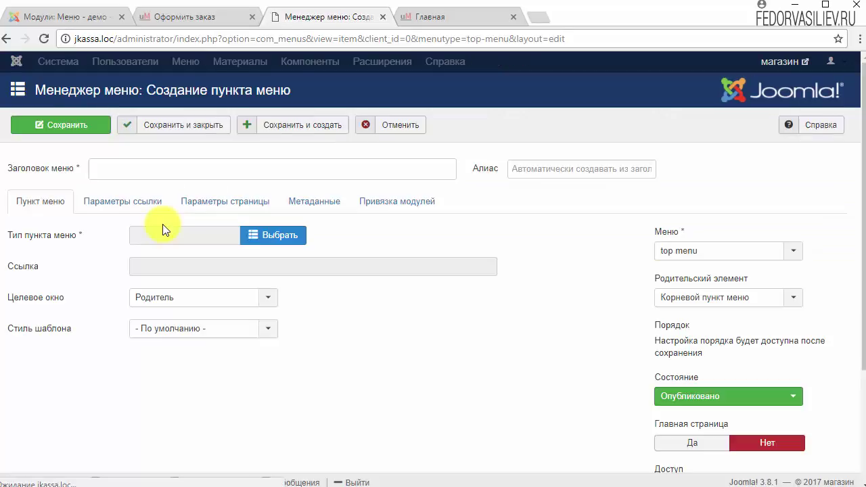
pyautogui.rightClick(152, 172)
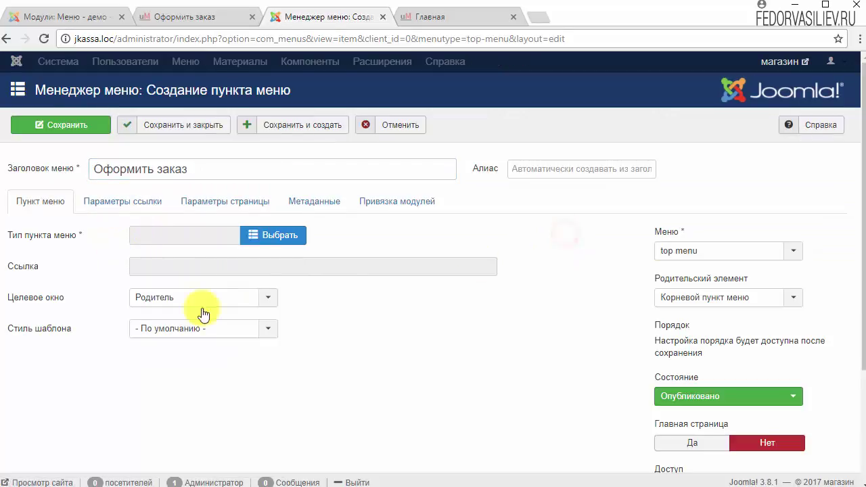
pyautogui.click(257, 240)
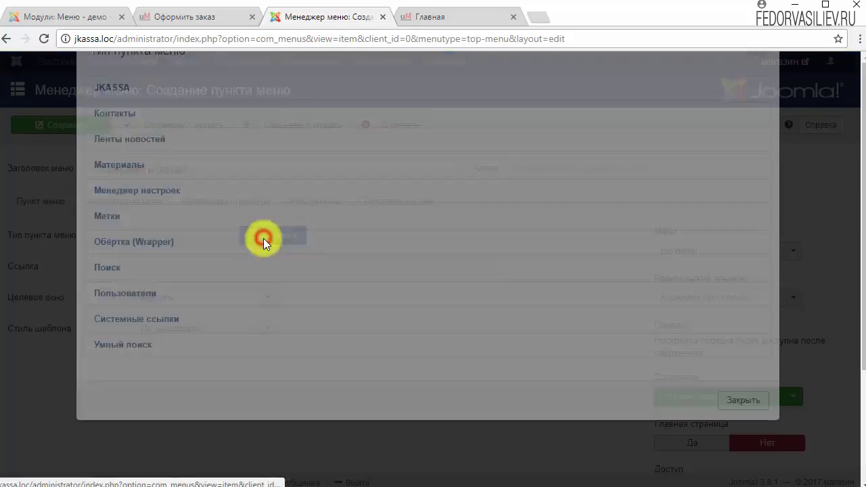
pyautogui.click(124, 131)
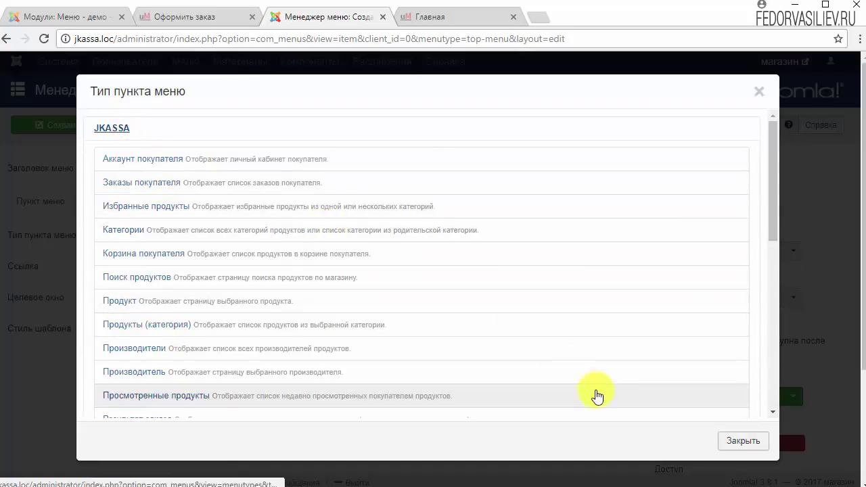
pyautogui.scroll(-2, 209, 359)
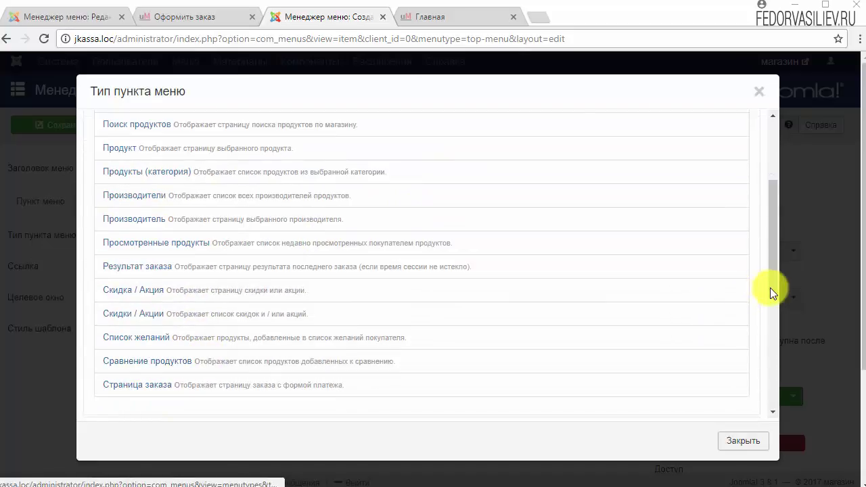
pyautogui.moveTo(773, 290); pyautogui.dragTo(772, 306)
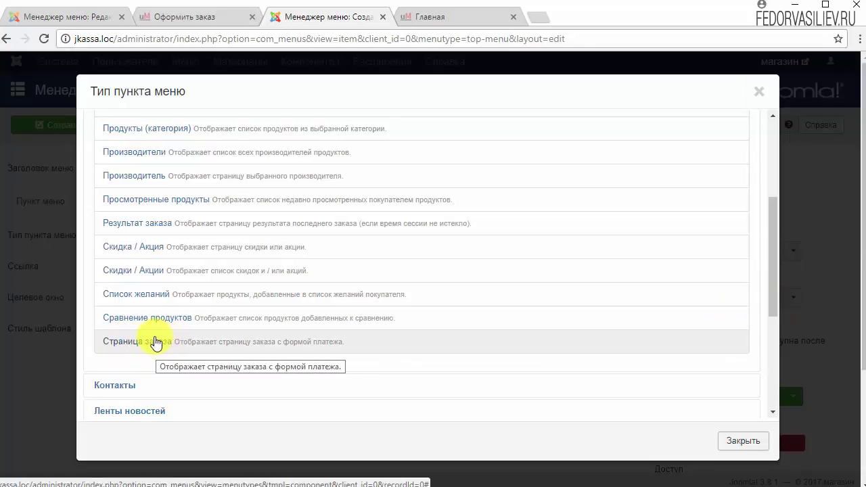
pyautogui.click(156, 342)
pyautogui.click(58, 125)
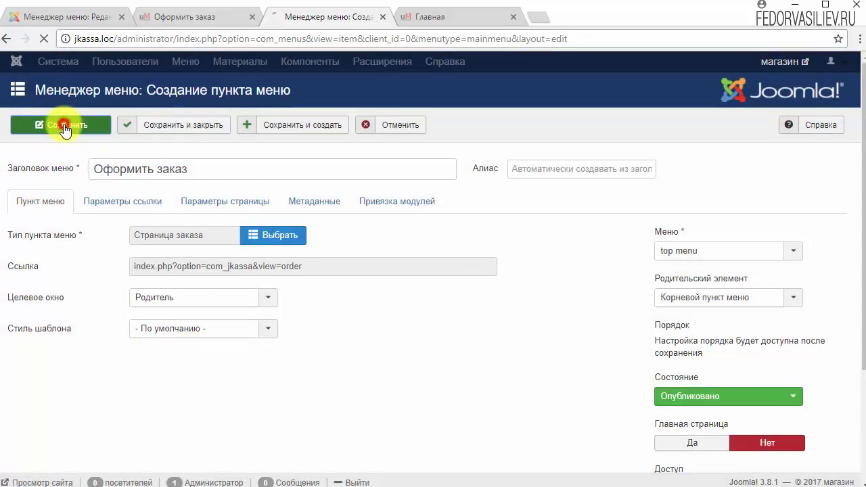
# - Reload the shop front page, open Курсы по Joomla, and follow the new Оформить заказ header link
pyautogui.click(432, 20)
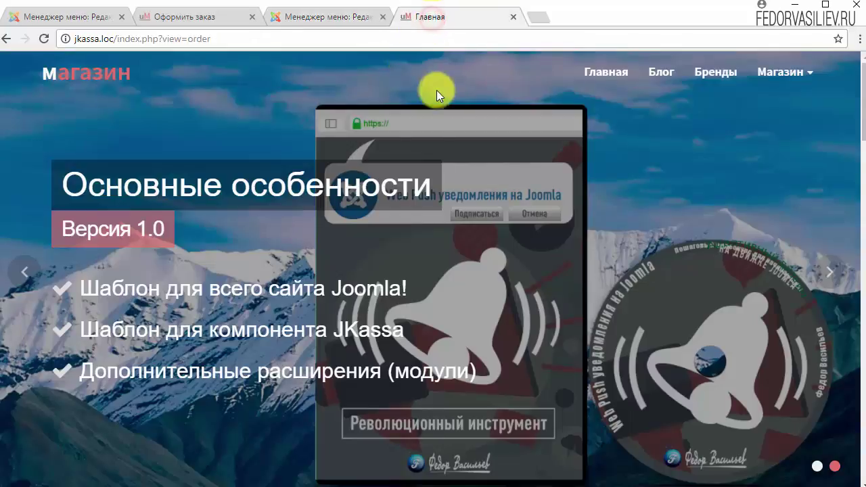
pyautogui.click(39, 39)
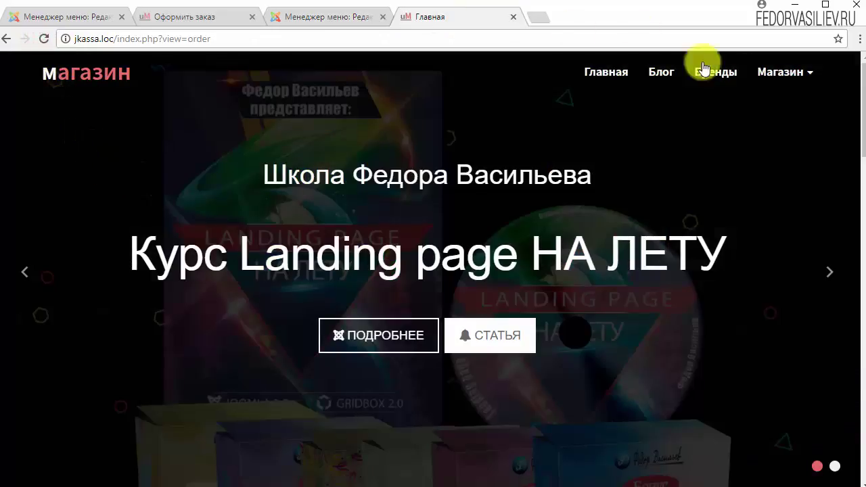
pyautogui.scroll(-7, 664, 203)
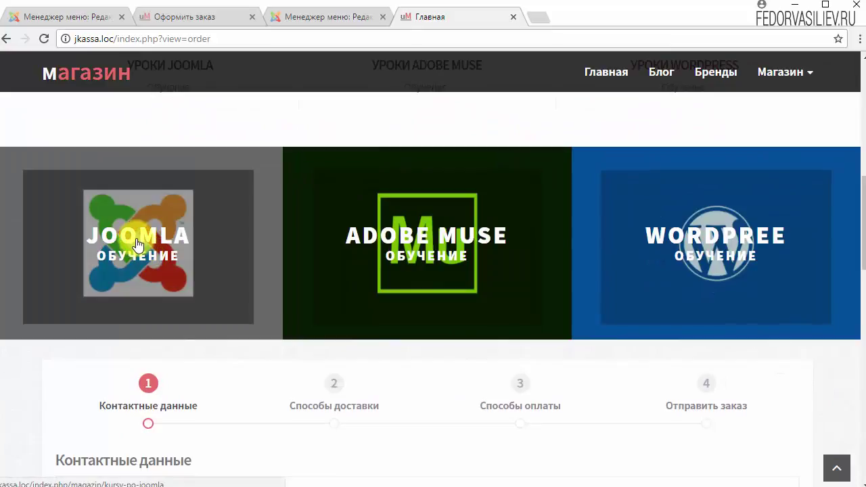
pyautogui.click(141, 253)
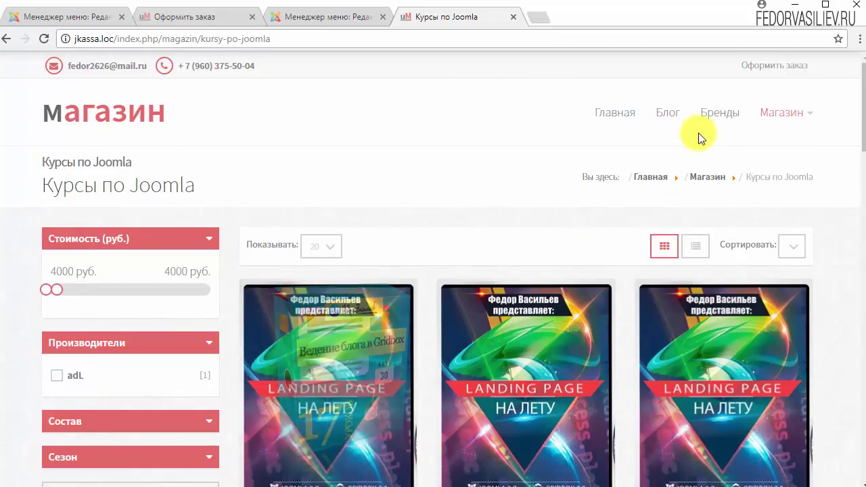
pyautogui.click(754, 67)
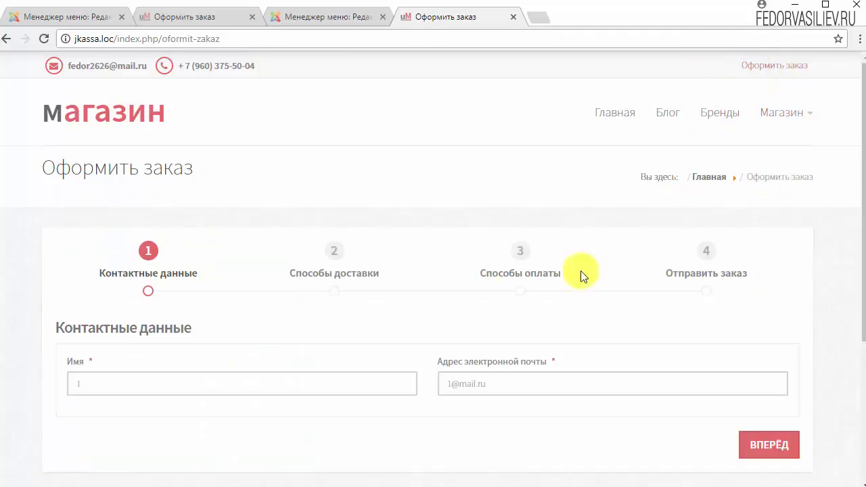
pyautogui.scroll(-1, 583, 276)
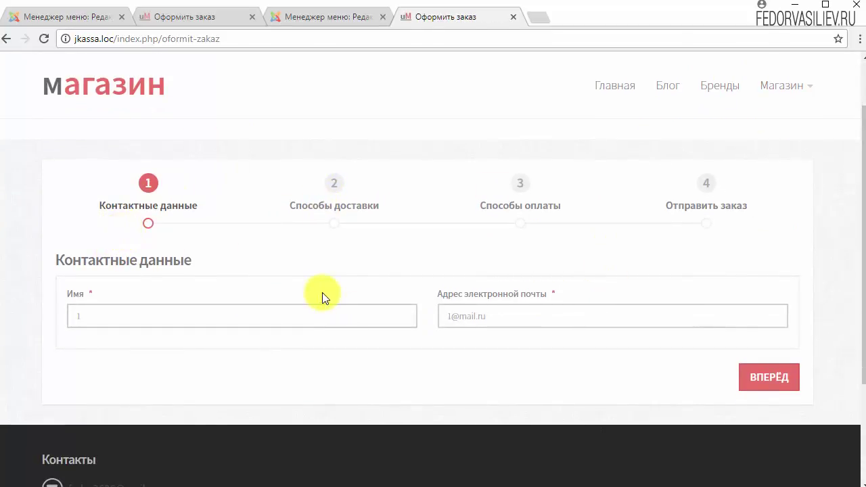
pyautogui.scroll(1, 464, 278)
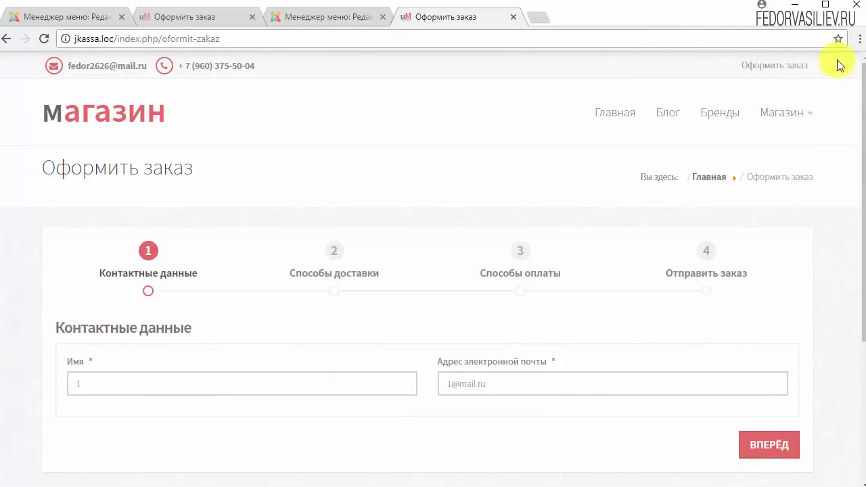
# - Compare the demo store's checkout page with the shop's own order page
pyautogui.click(82, 23)
pyautogui.click(162, 17)
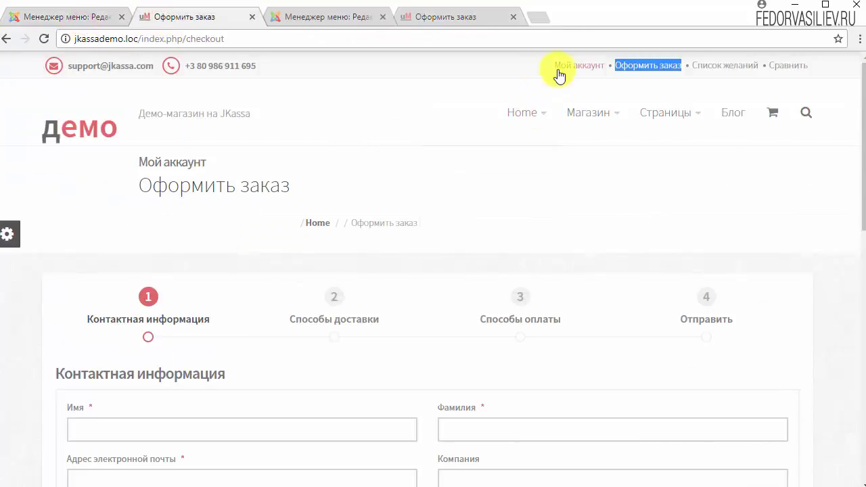
pyautogui.click(513, 65)
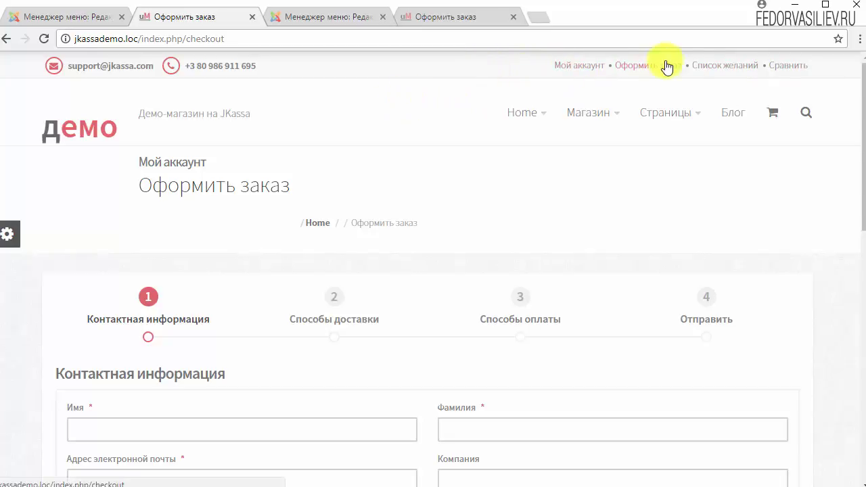
pyautogui.click(440, 17)
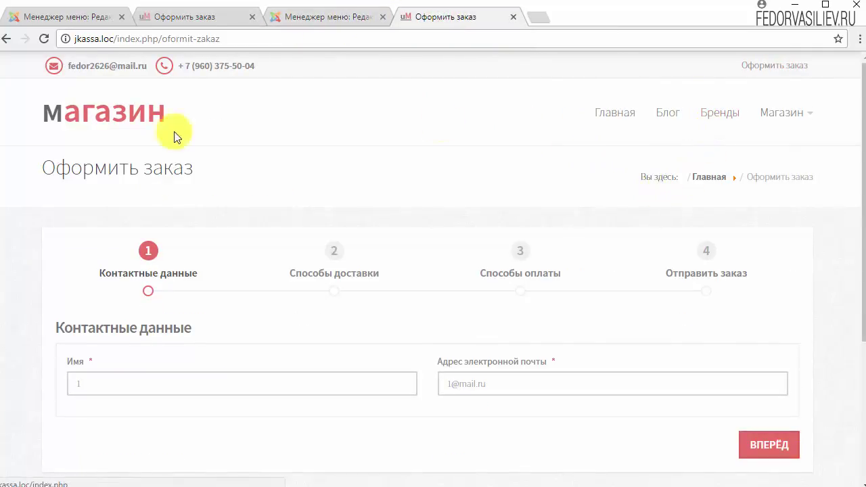
# - Add Landing page НА ЛЕТУ (6) from Курсы по Joomla to the cart and proceed to checkout
pyautogui.click(117, 114)
pyautogui.scroll(-10, 344, 209)
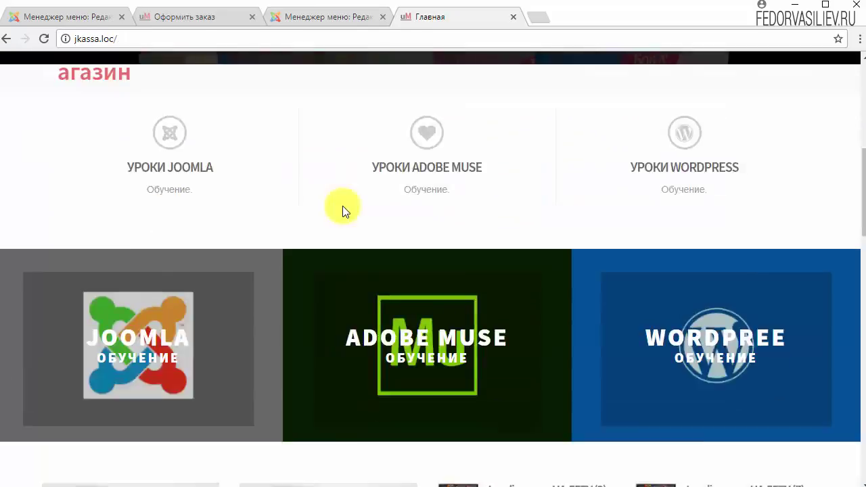
pyautogui.scroll(3, 138, 171)
pyautogui.click(139, 228)
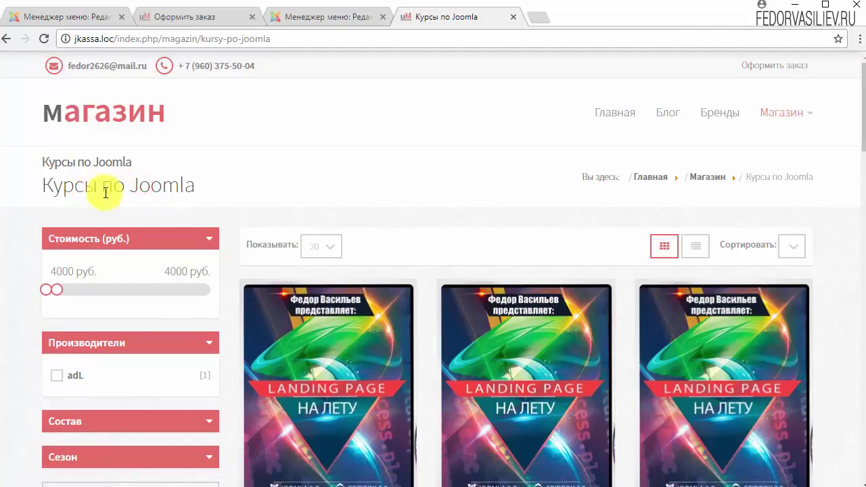
pyautogui.scroll(-10, 634, 258)
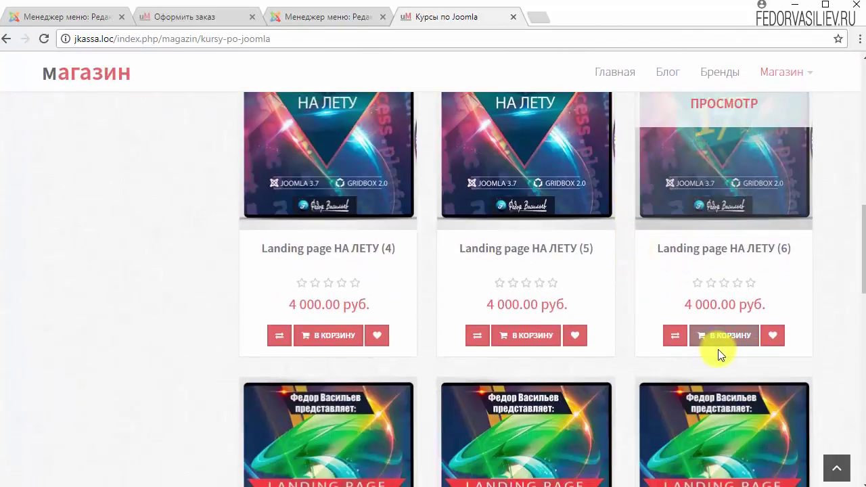
pyautogui.click(715, 338)
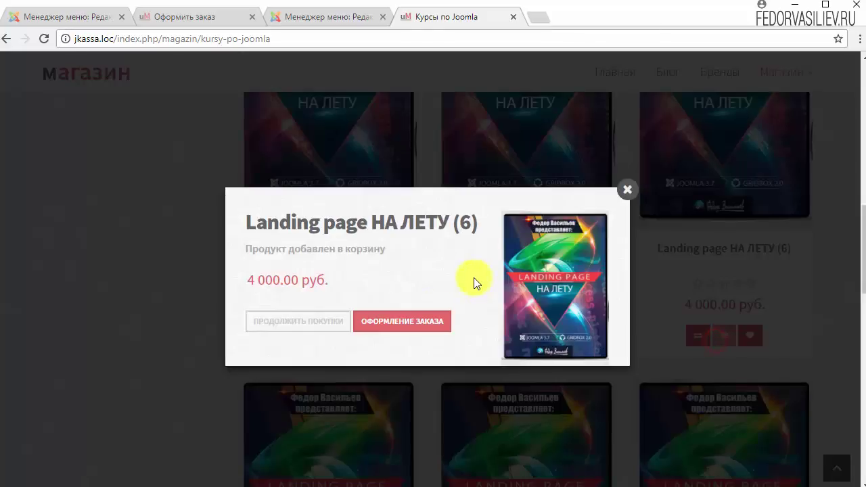
pyautogui.click(427, 325)
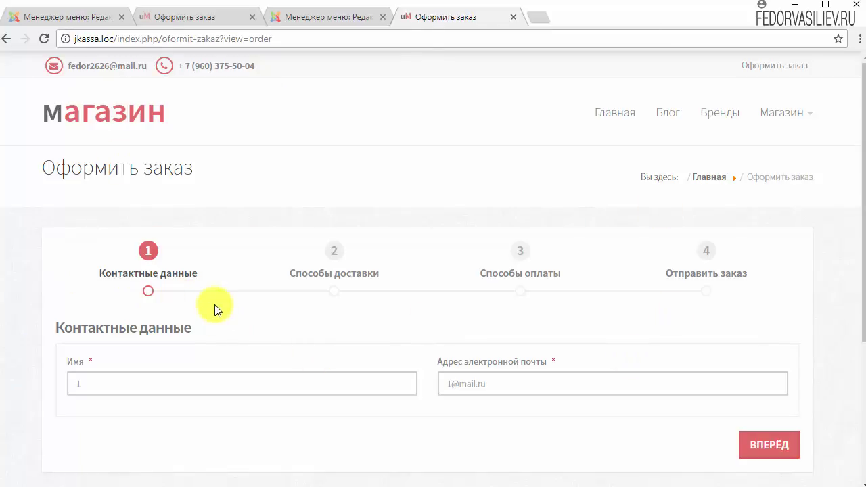
pyautogui.scroll(-2, 114, 299)
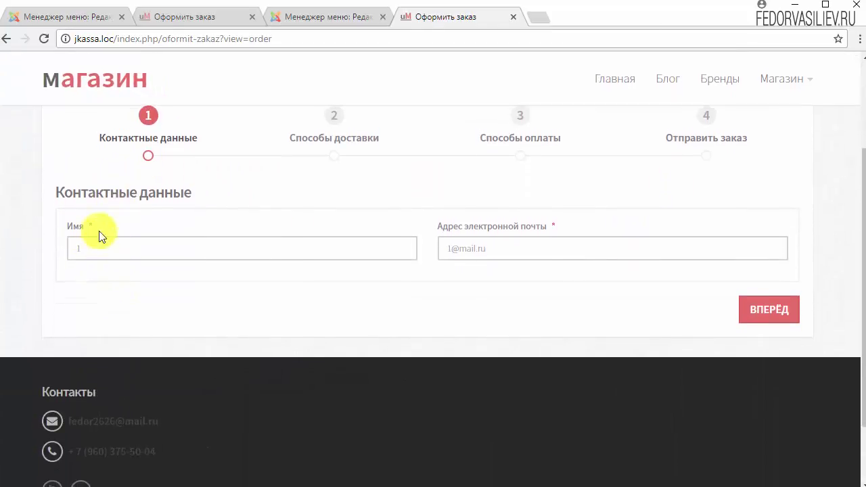
pyautogui.scroll(2, 296, 266)
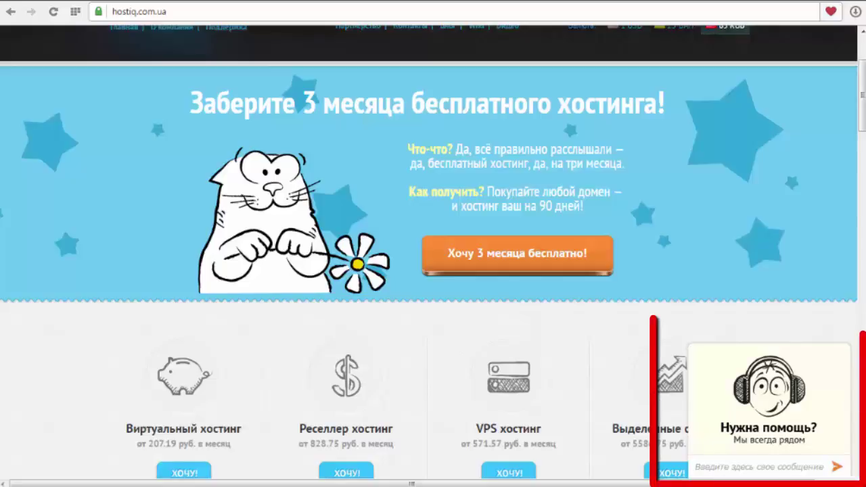
# - Expand and then collapse the Нужна помощь? support chat on hostiq.com.ua
pyautogui.click(762, 430)
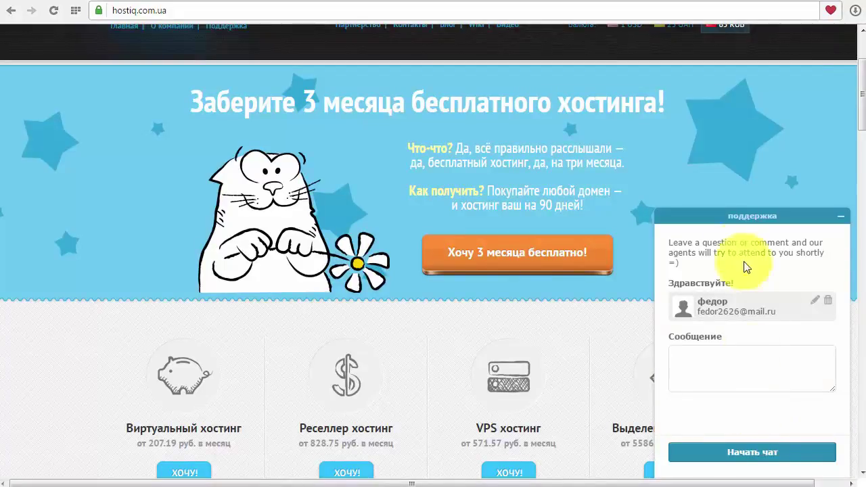
pyautogui.click(838, 218)
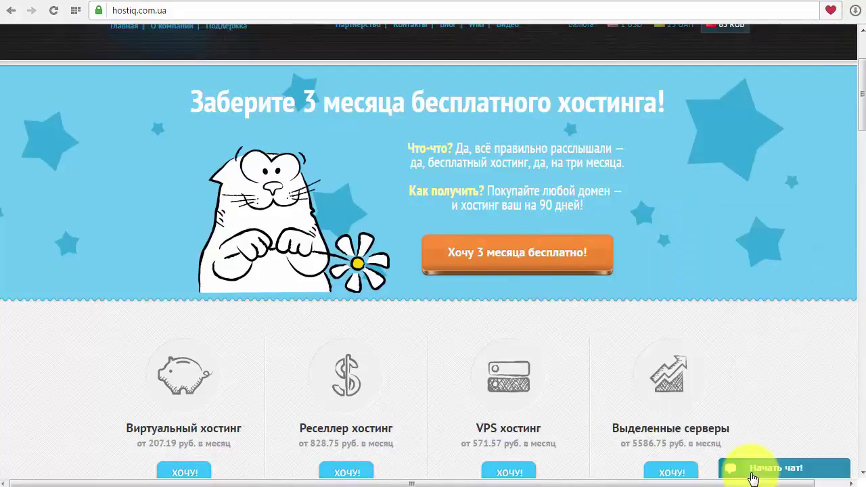